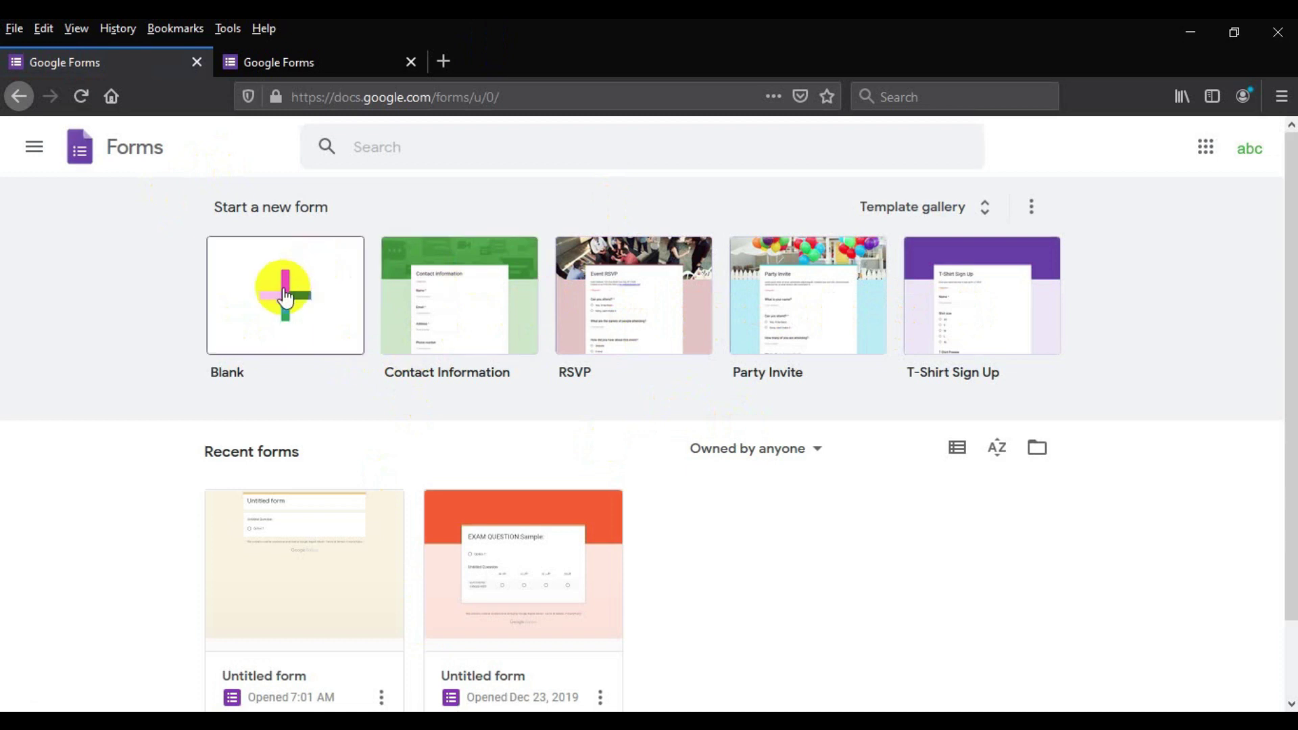
Step: Create a new blank form
click(283, 287)
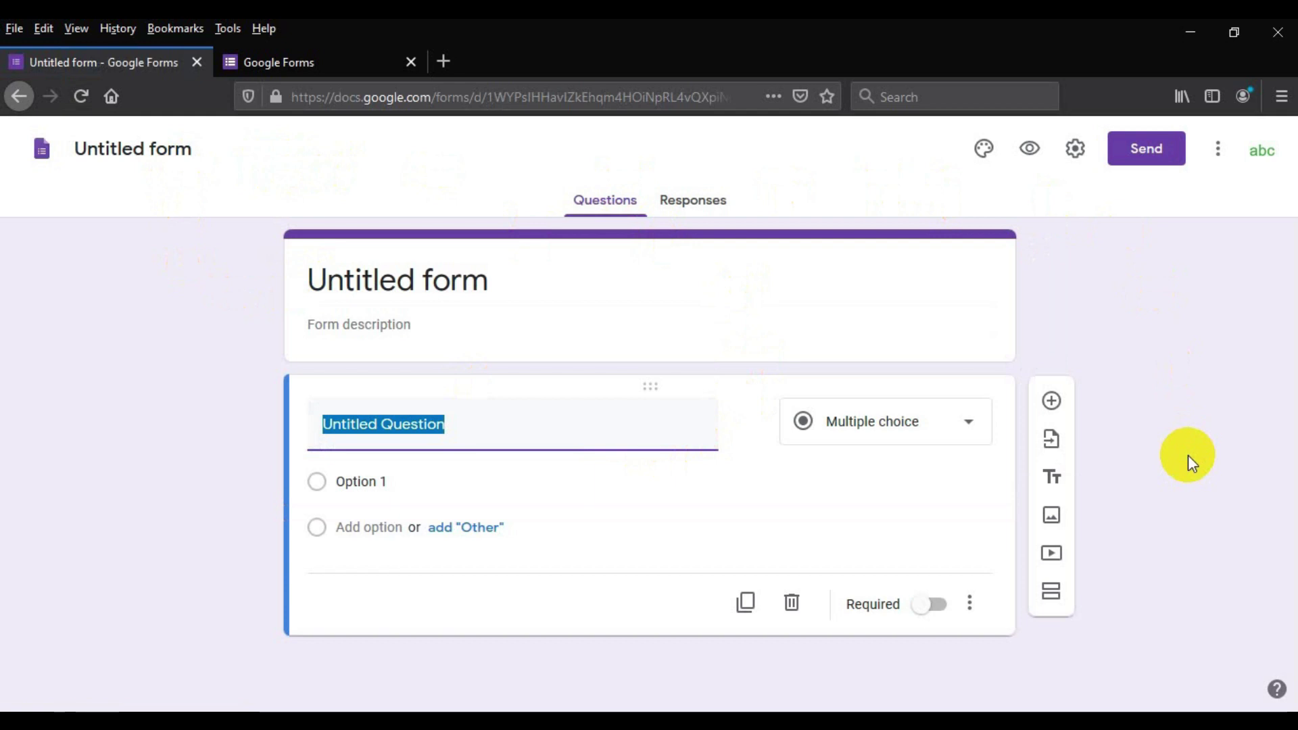
Step: Switch to the Word document and examine its multiple-choice questions about PowerPoint and their answer options
mouse_move(443, 704)
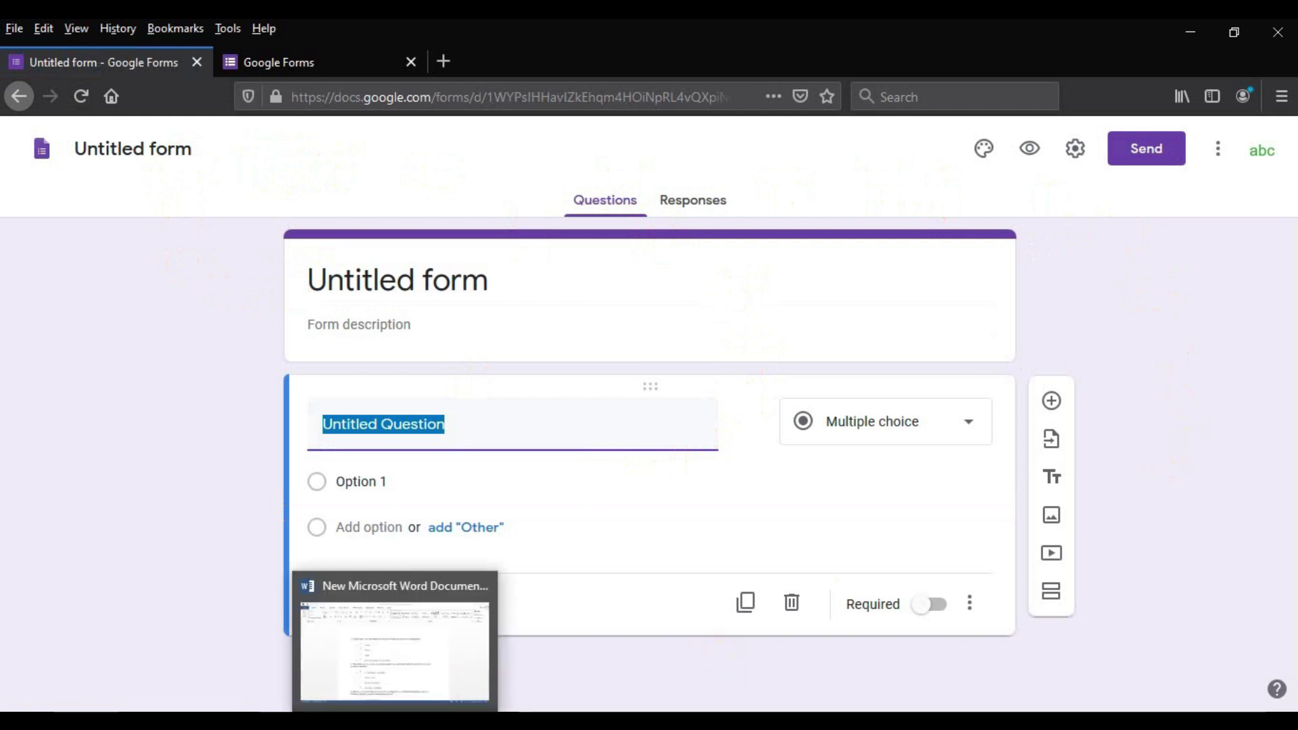
click(433, 643)
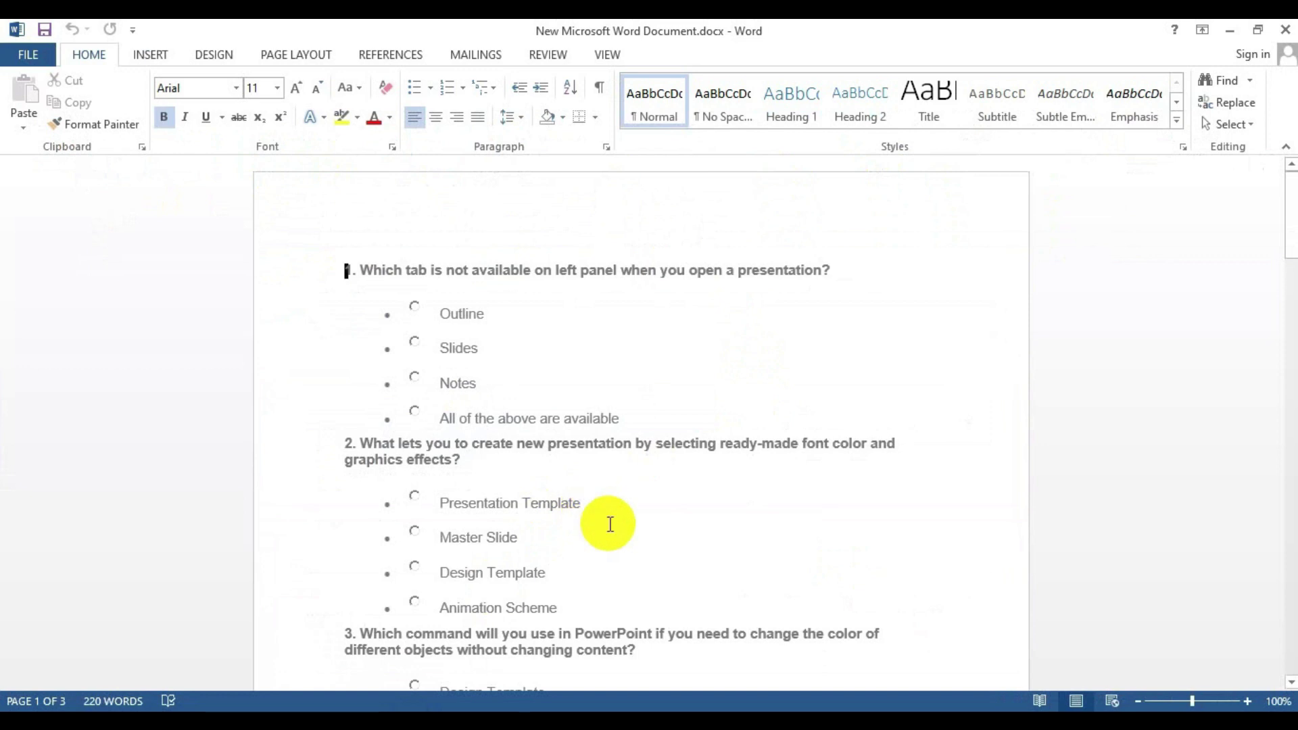
scroll(493, 383, down, 5)
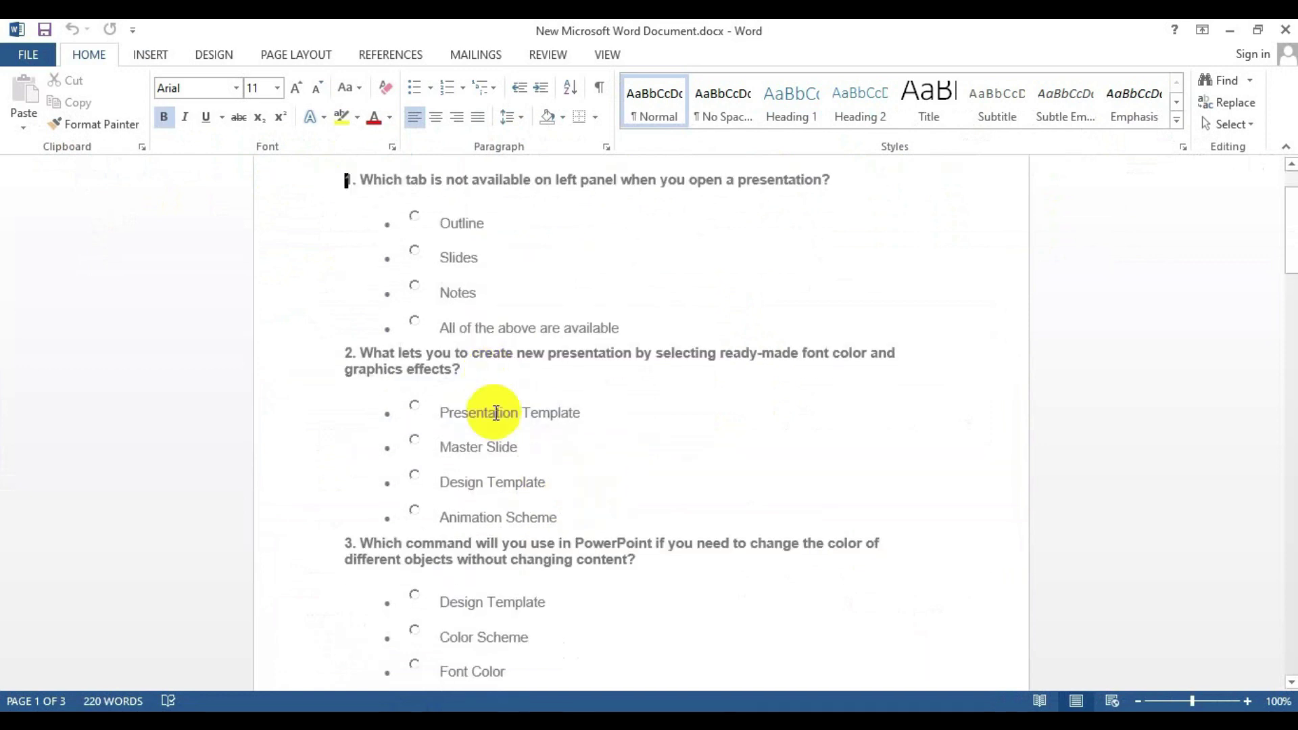
scroll(521, 473, down, 3)
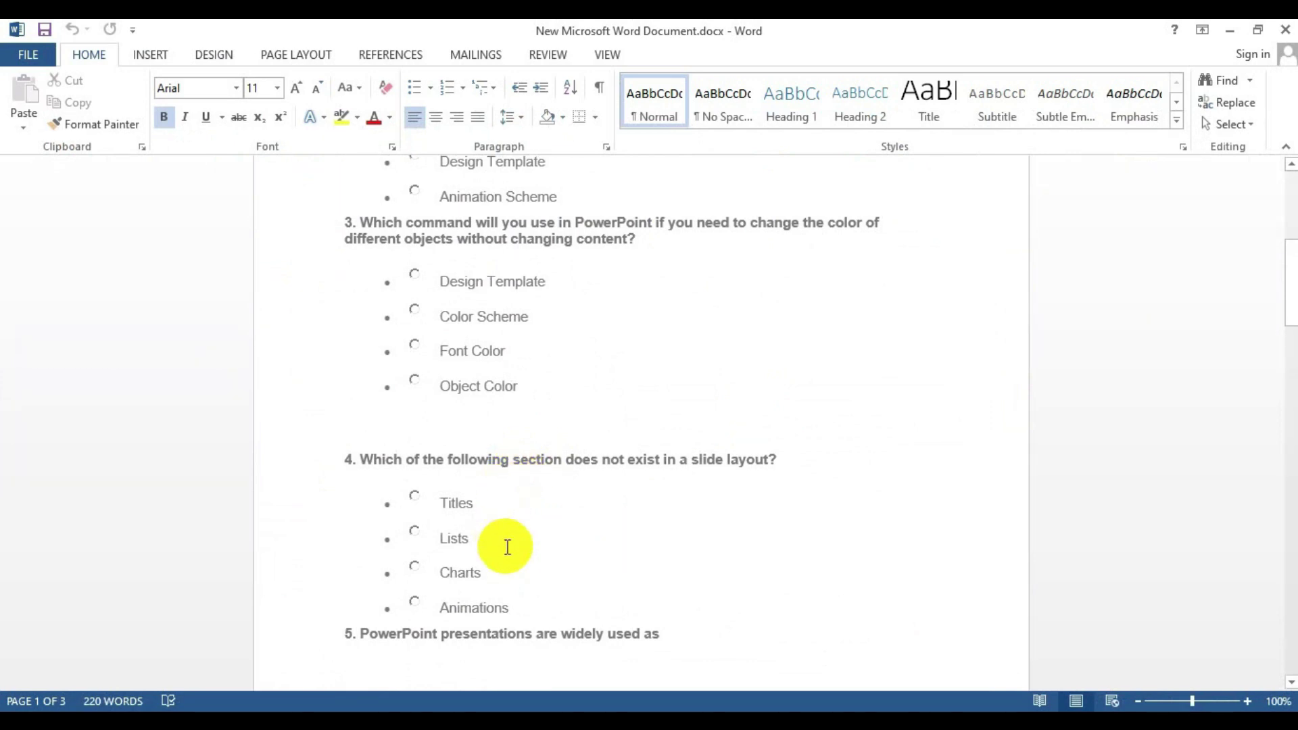
click(530, 608)
click(419, 509)
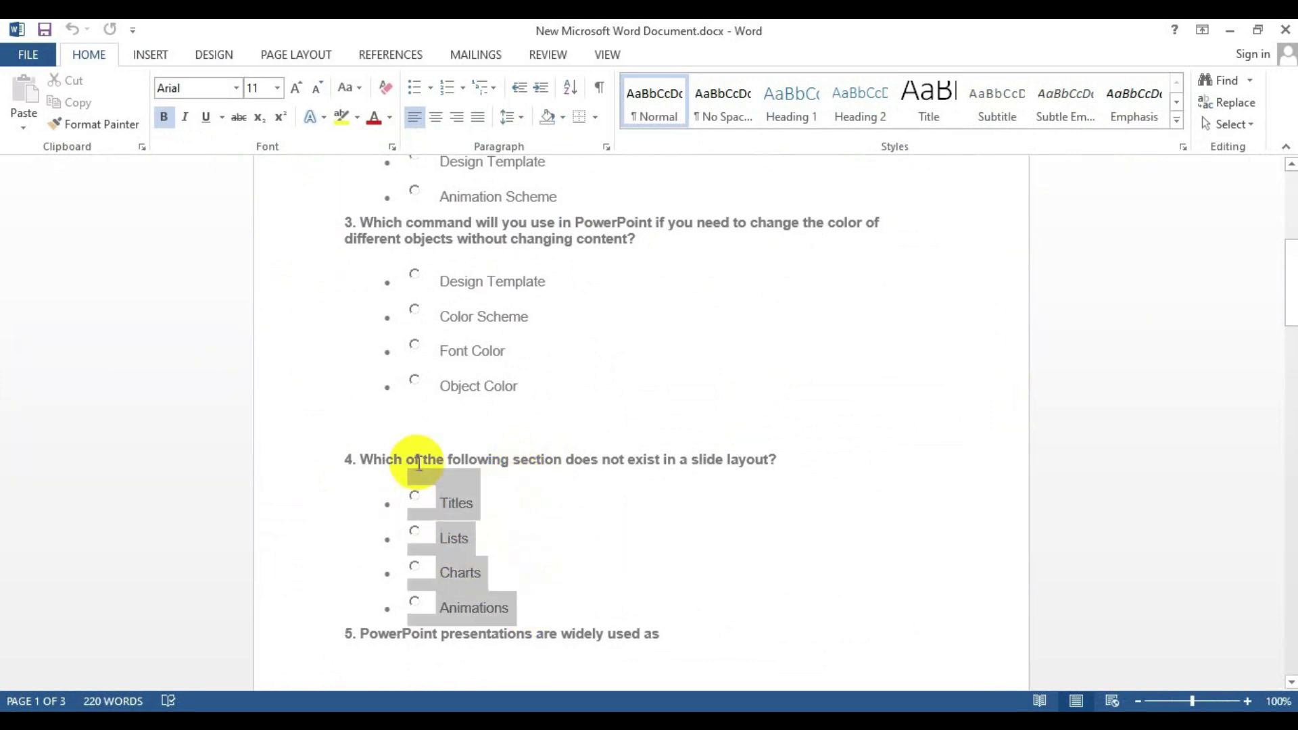
scroll(413, 405, up, 4)
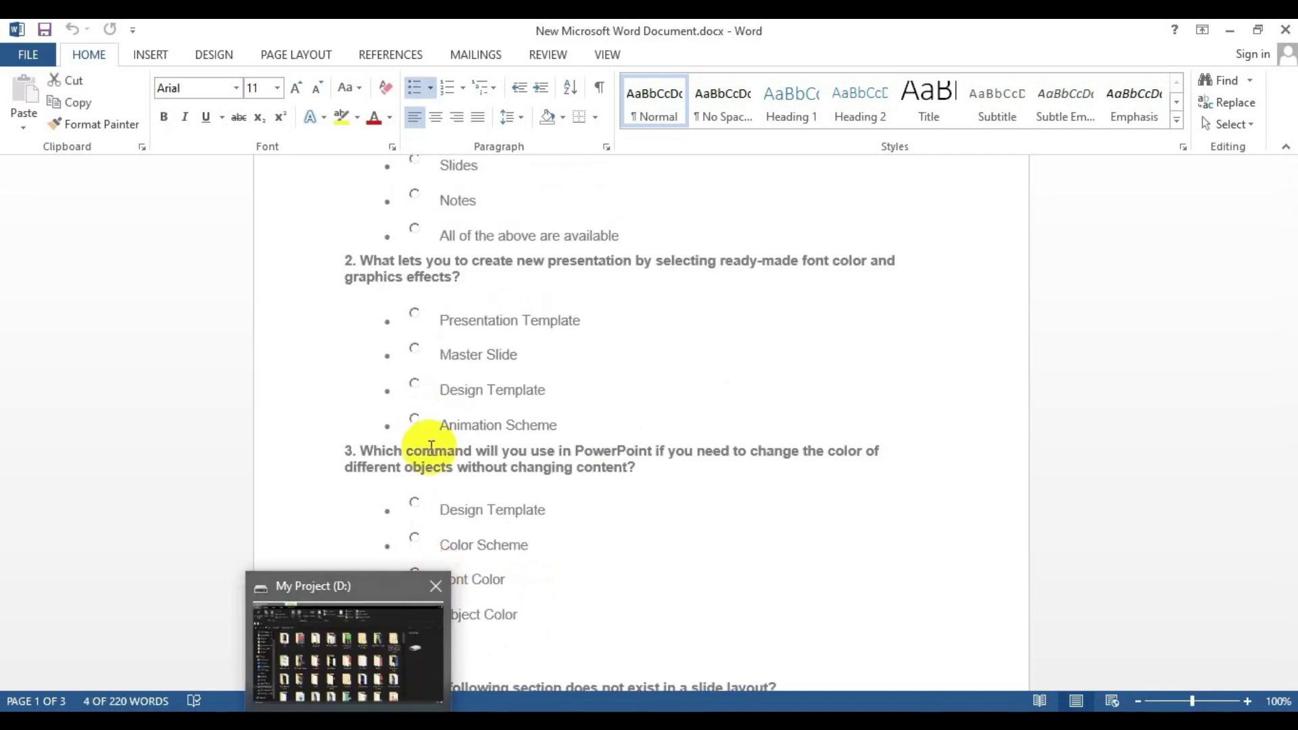
click(363, 407)
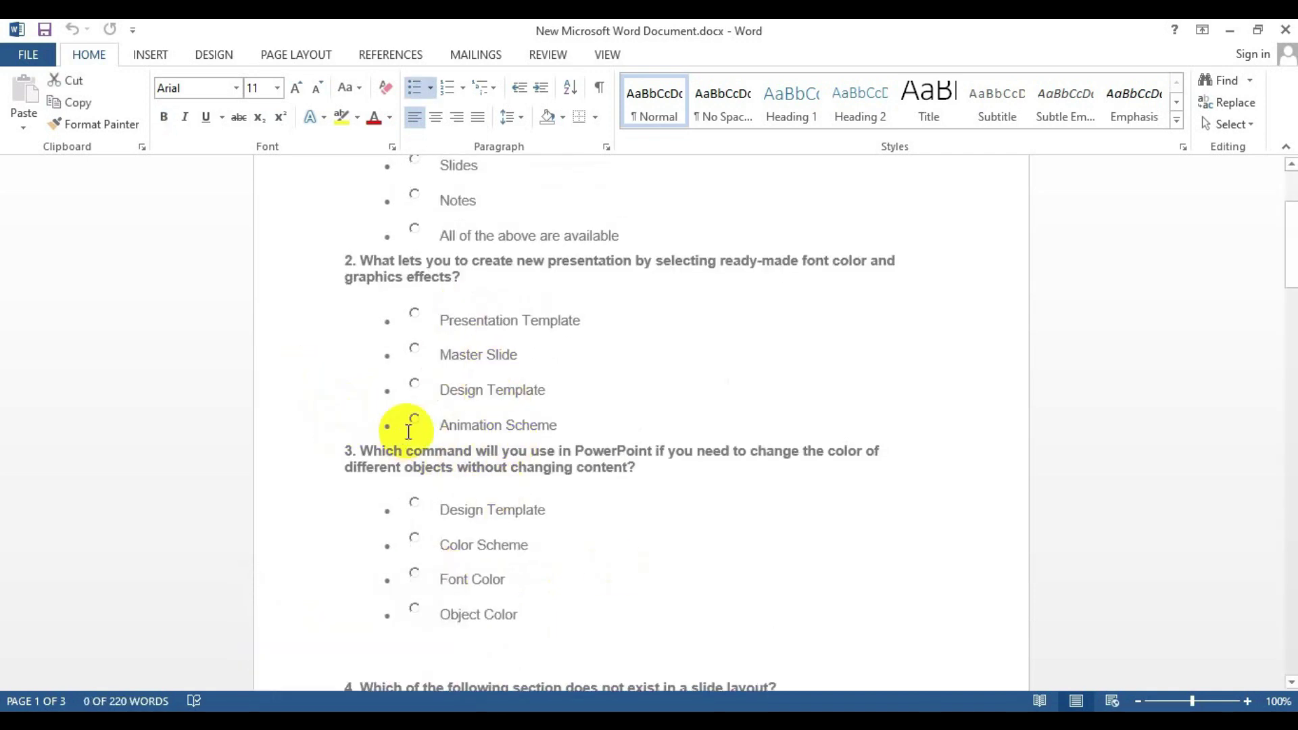
scroll(456, 467, up, 2)
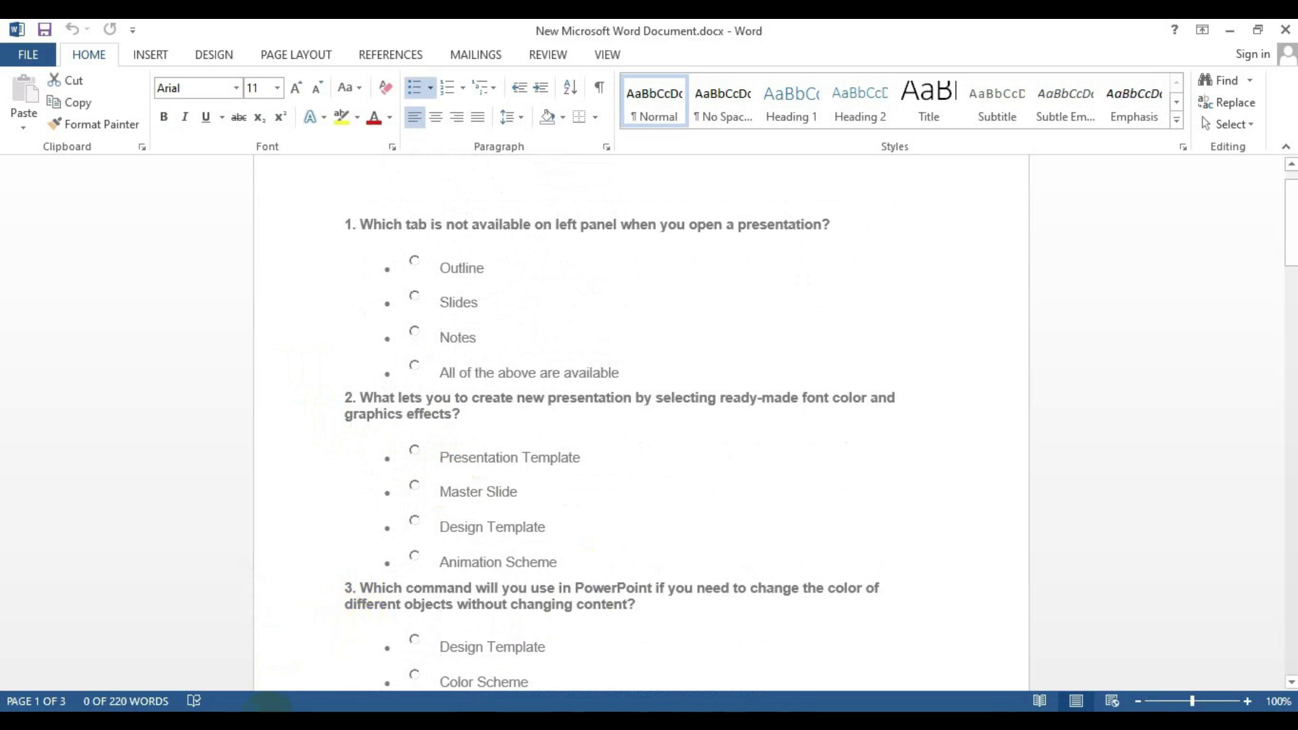
Step: Switch back to the untitled form in Firefox and select the form's title text
mouse_move(254, 721)
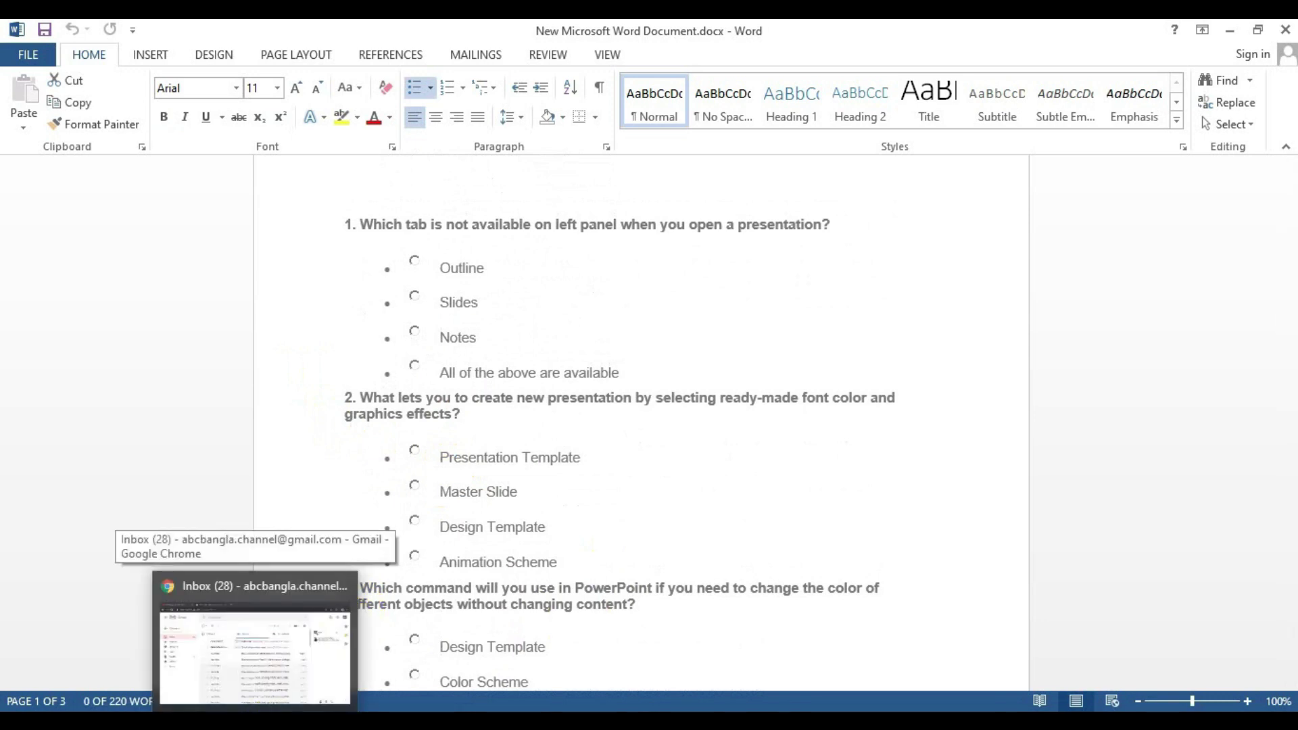
click(255, 642)
mouse_move(304, 721)
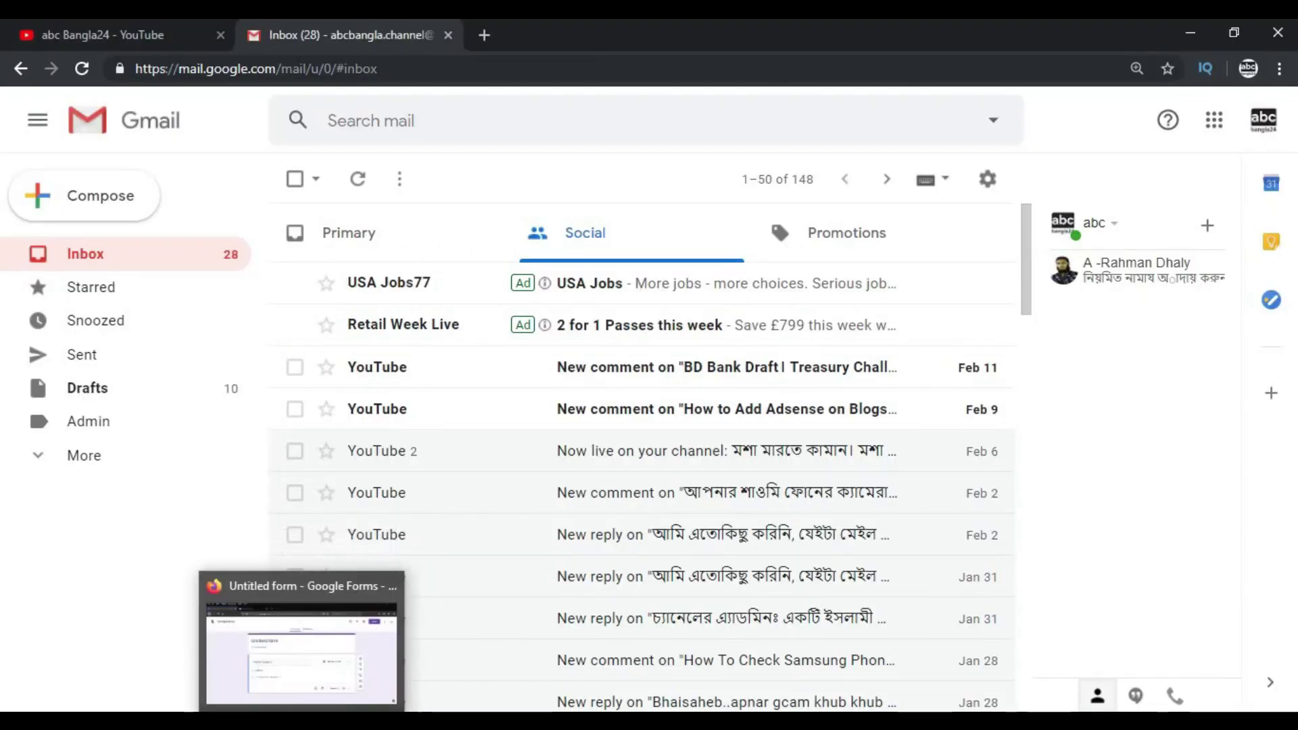
click(305, 642)
click(630, 247)
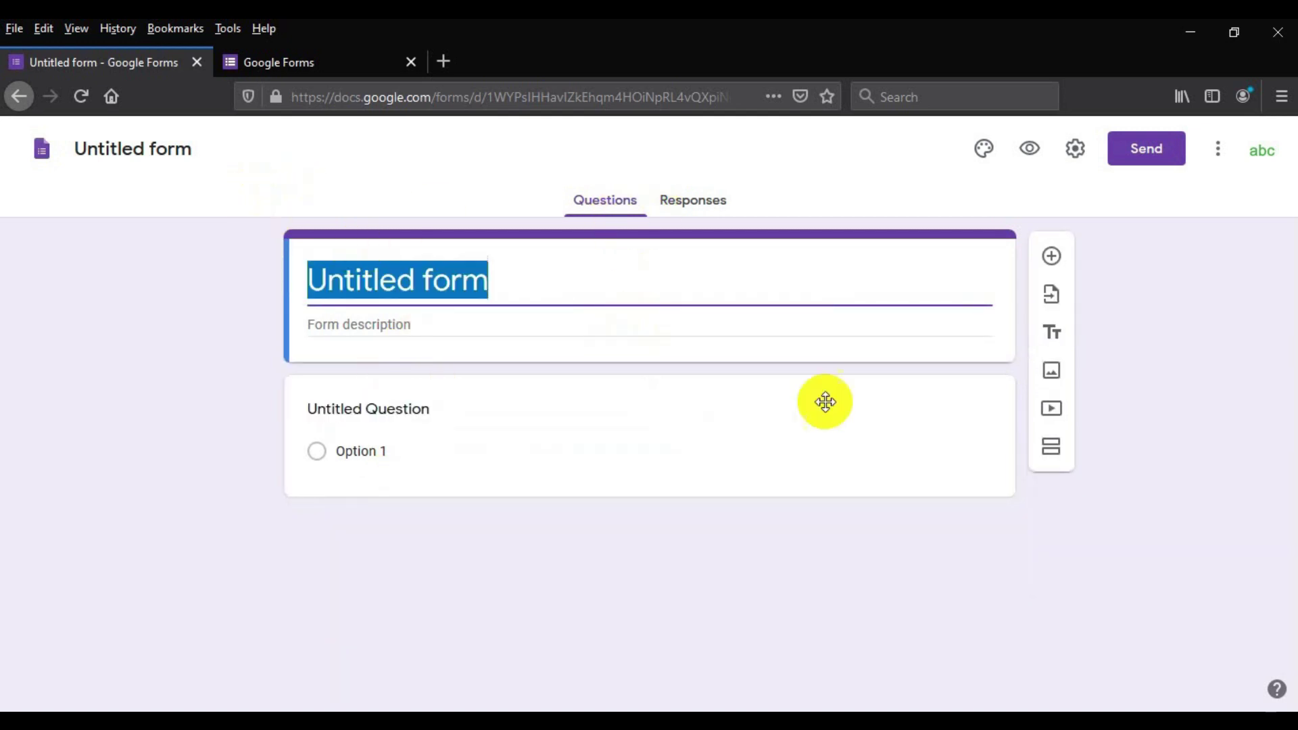
Step: Insert the dark blue light-streak image from the Work and School themes as the form's header
click(981, 155)
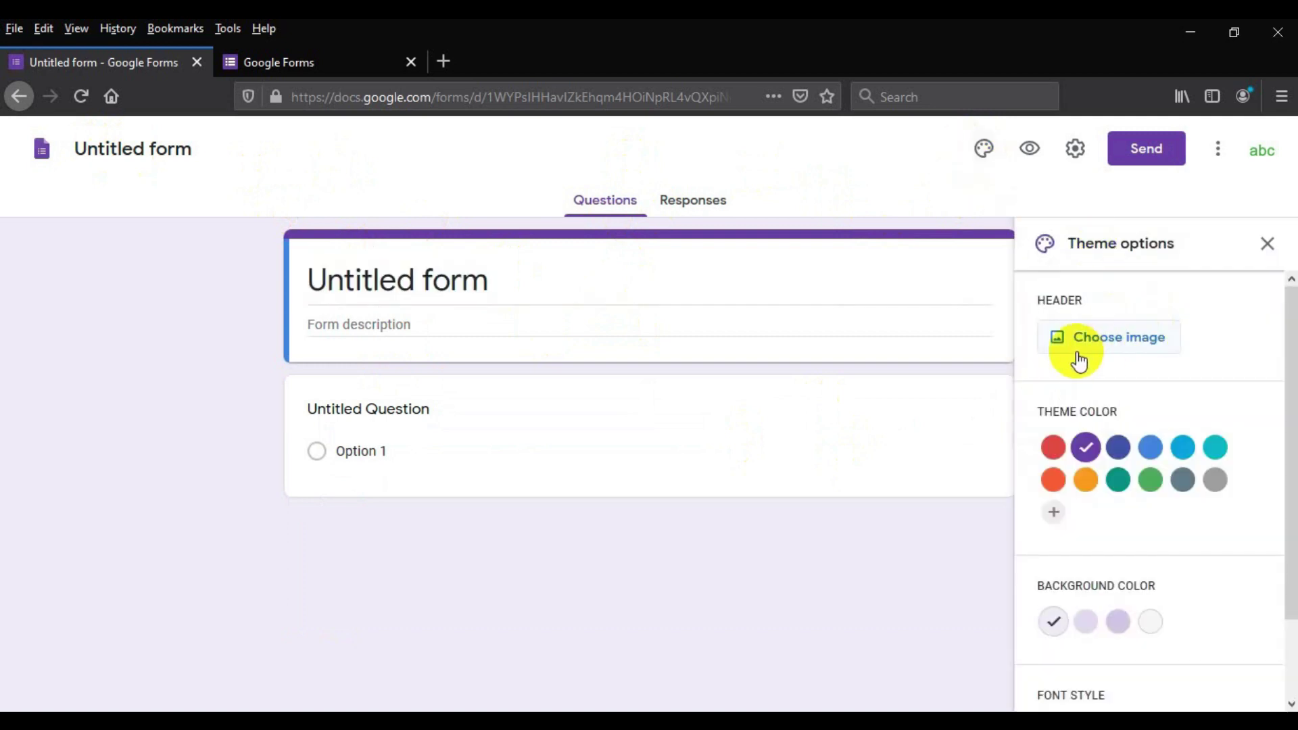
click(1079, 360)
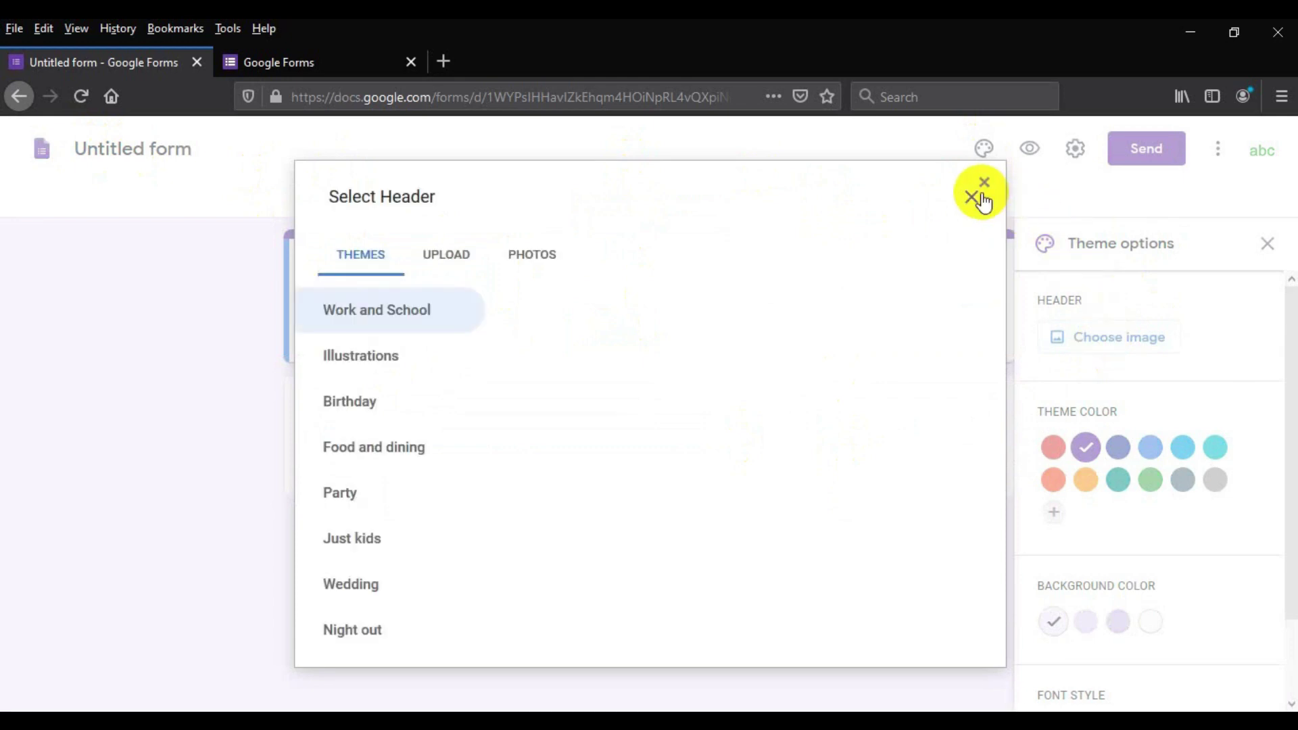
click(974, 197)
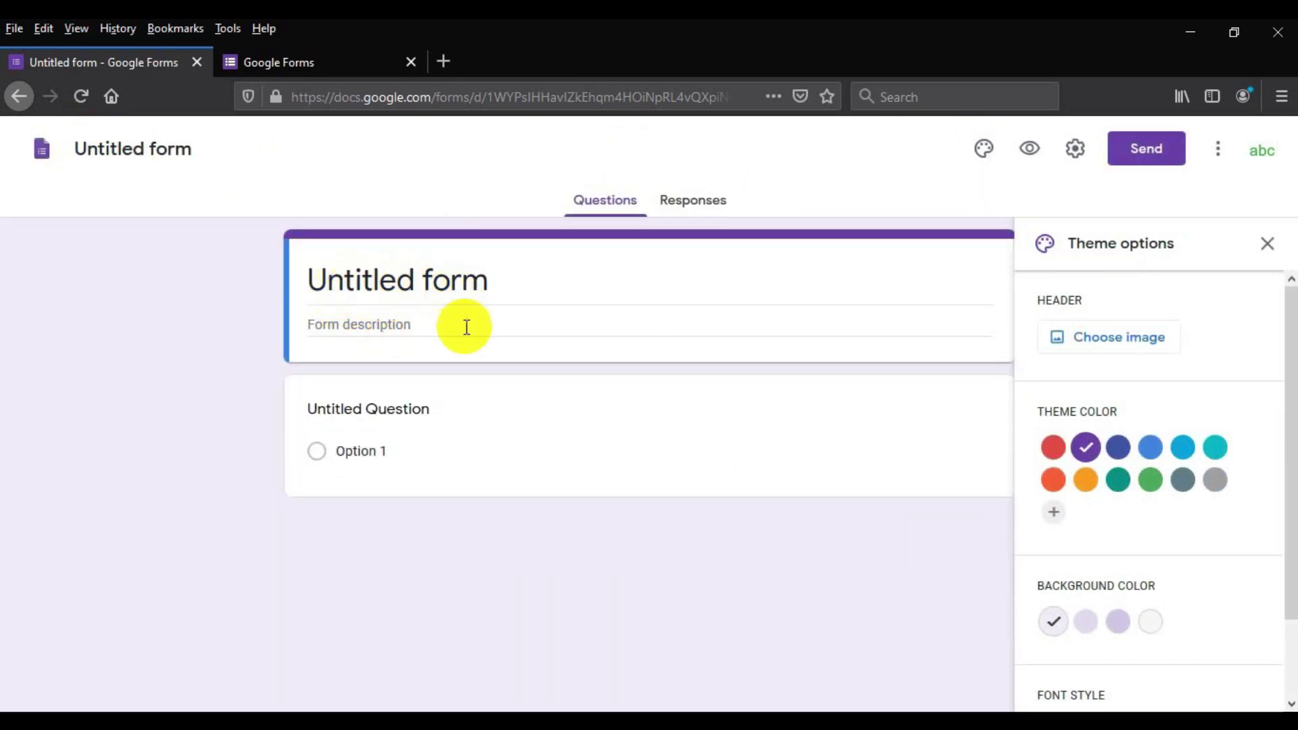
click(1109, 341)
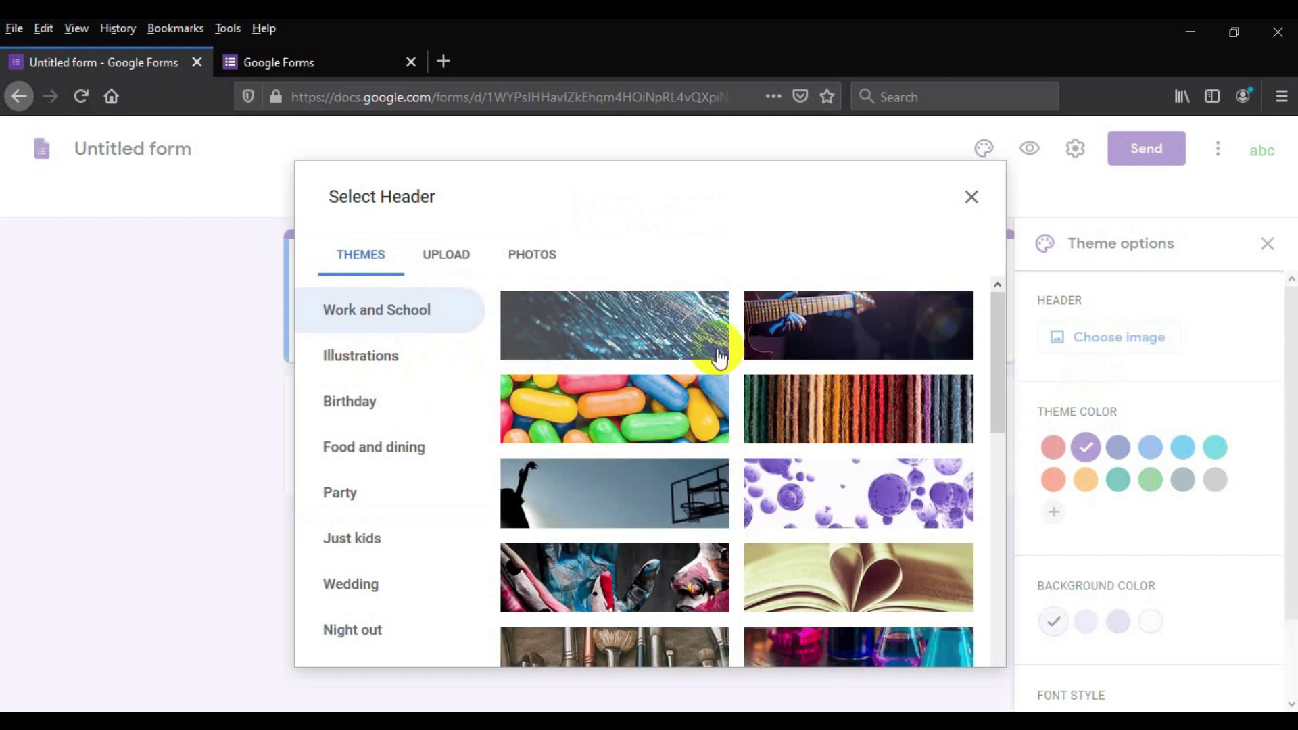
click(443, 261)
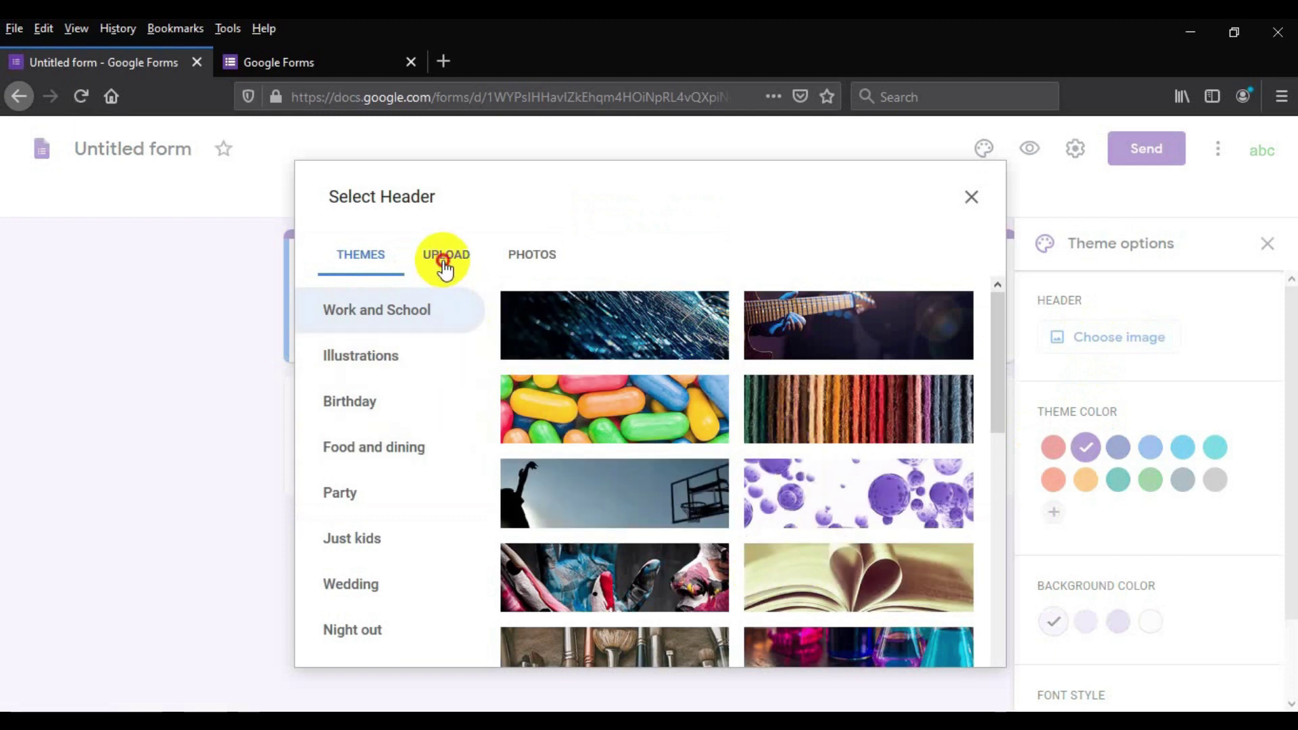
click(363, 259)
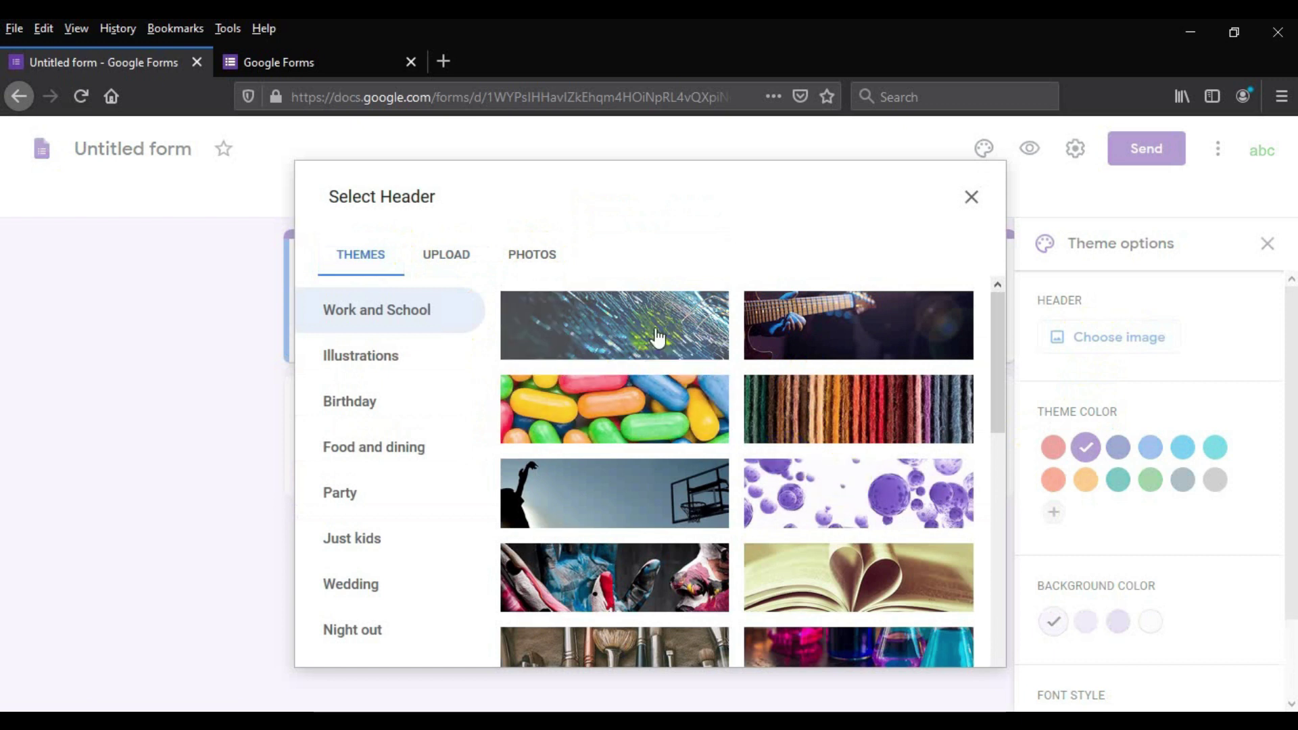
click(617, 340)
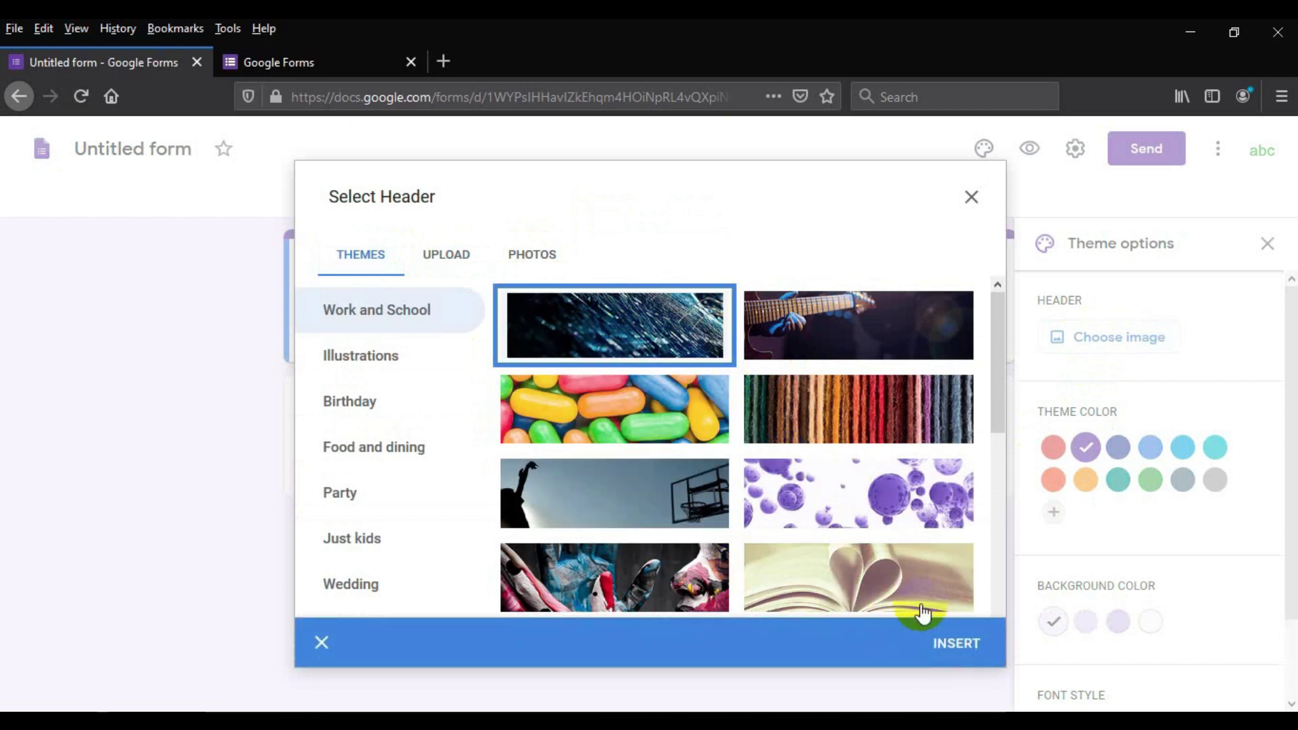
click(956, 646)
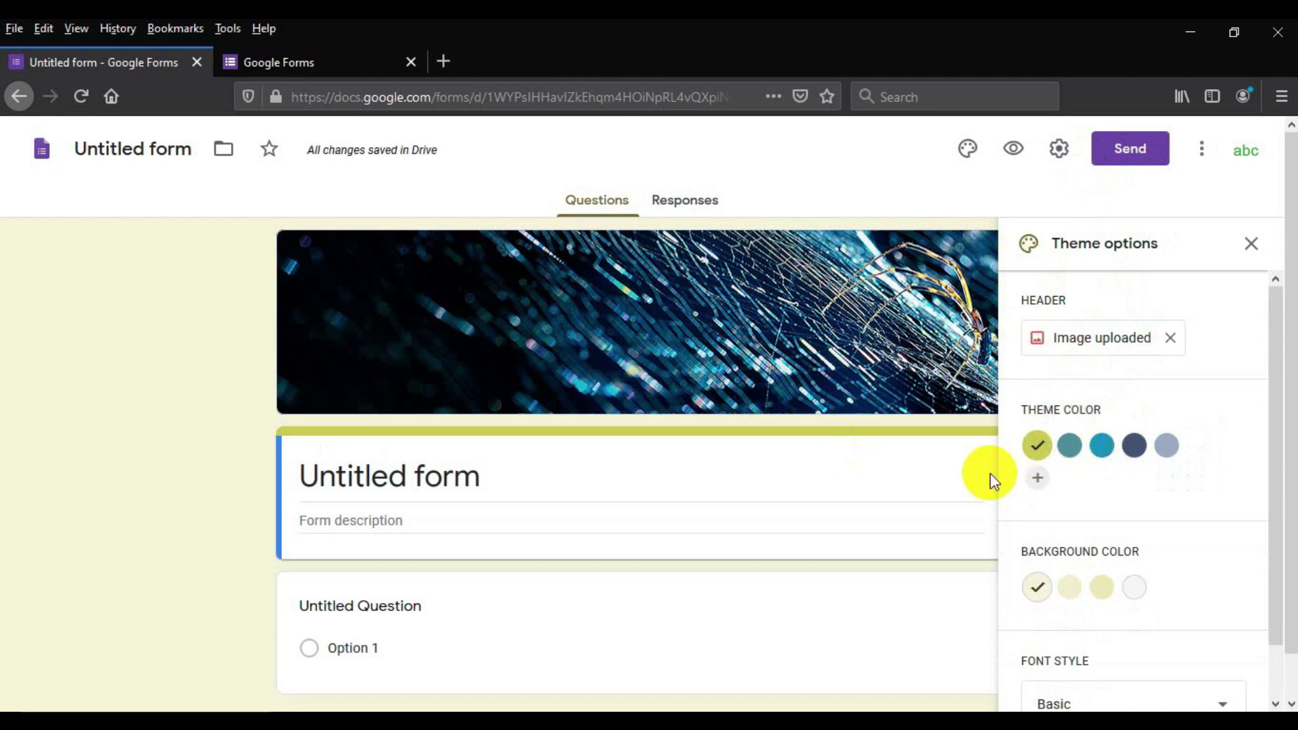
Step: Try the teal and blue theme colors, a custom color and the medium background shade, returning to the yellow-green theme with its light background
click(1069, 445)
click(1037, 445)
click(1100, 448)
click(1036, 448)
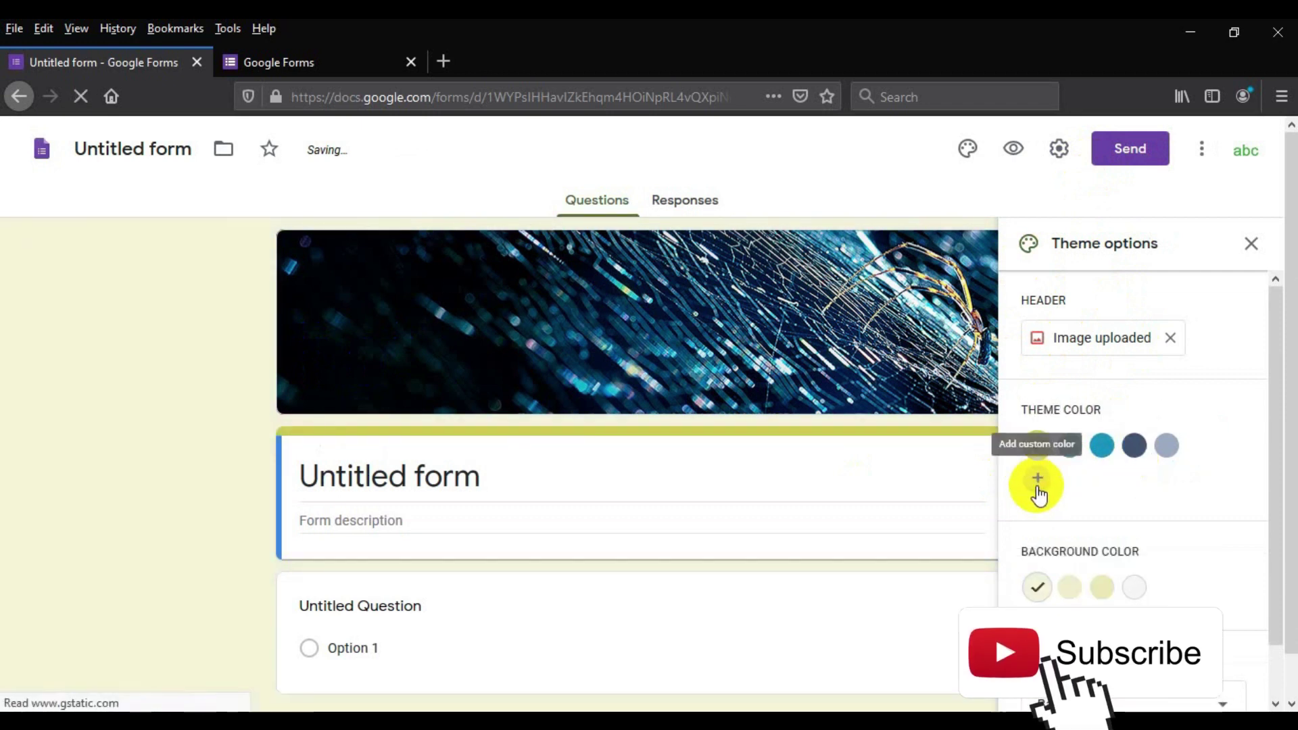
click(1038, 482)
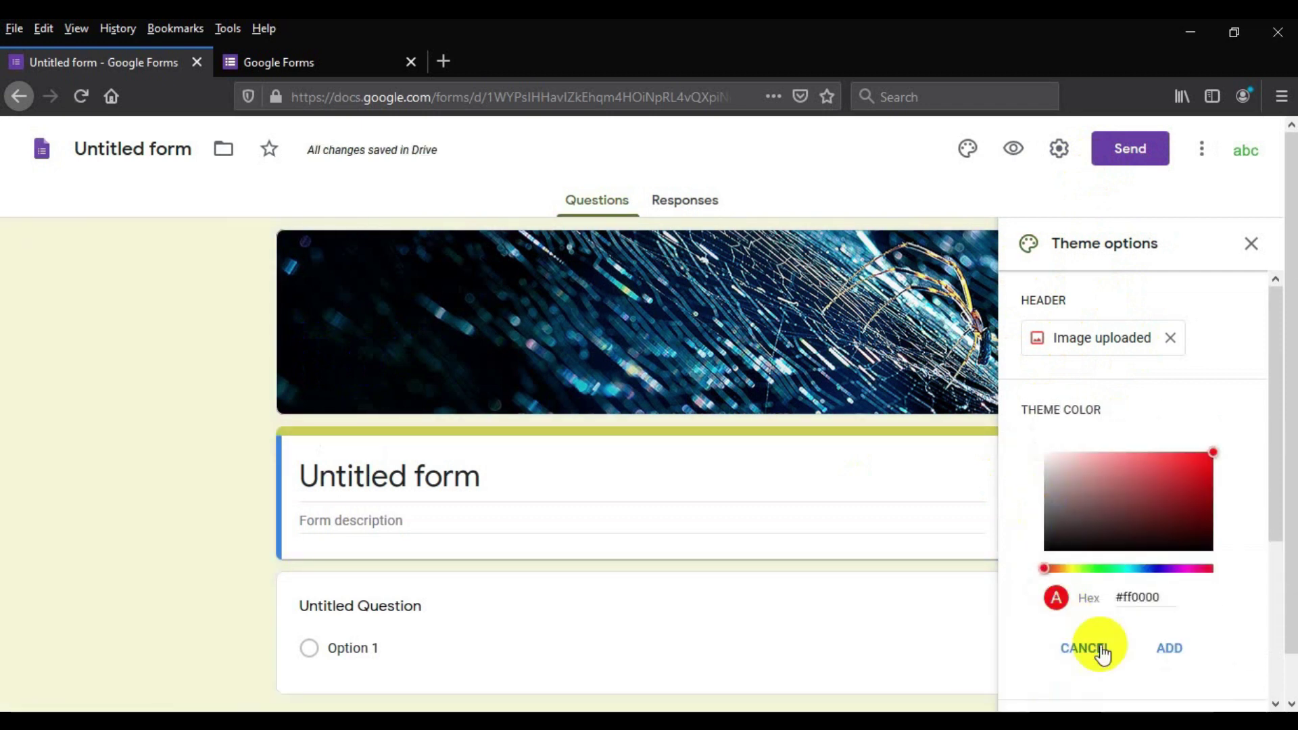
click(1099, 651)
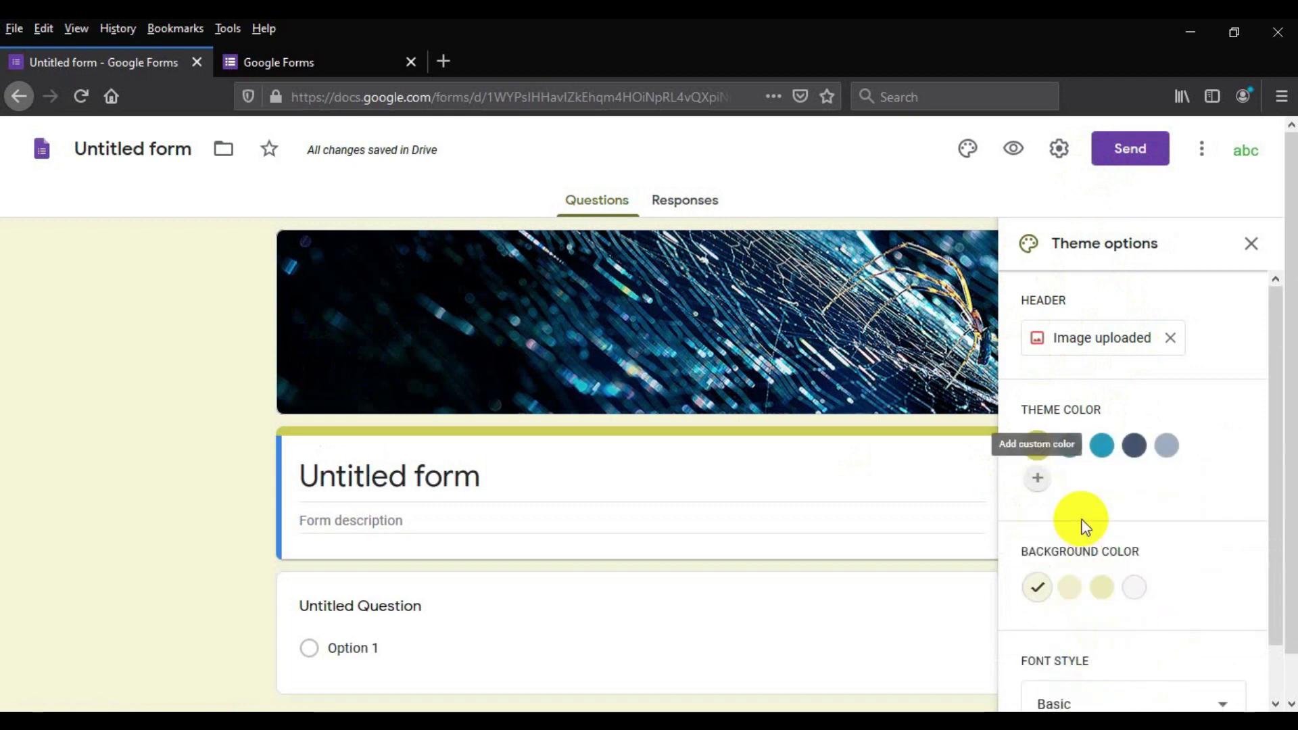
click(1070, 587)
click(1036, 589)
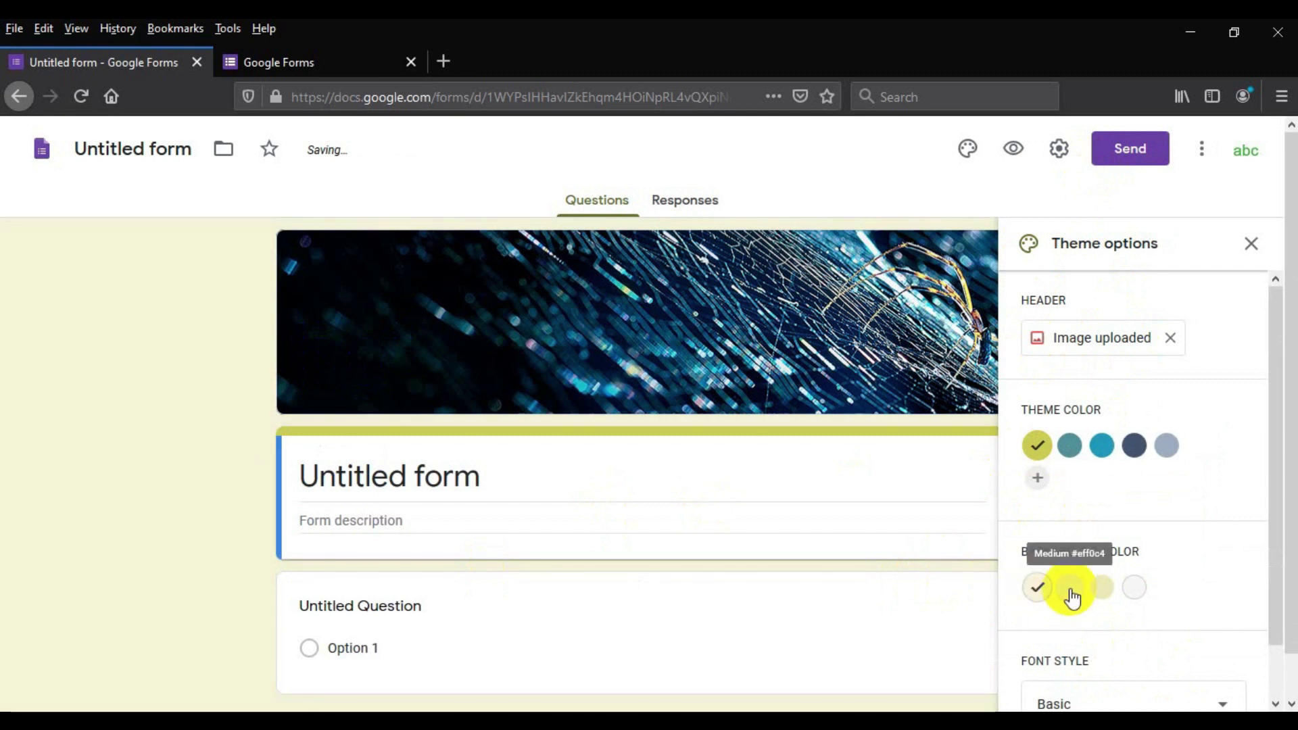
Step: Check the font style setting in the theme options and close them
scroll(1075, 595, down, 1)
scroll(1071, 595, down, 1)
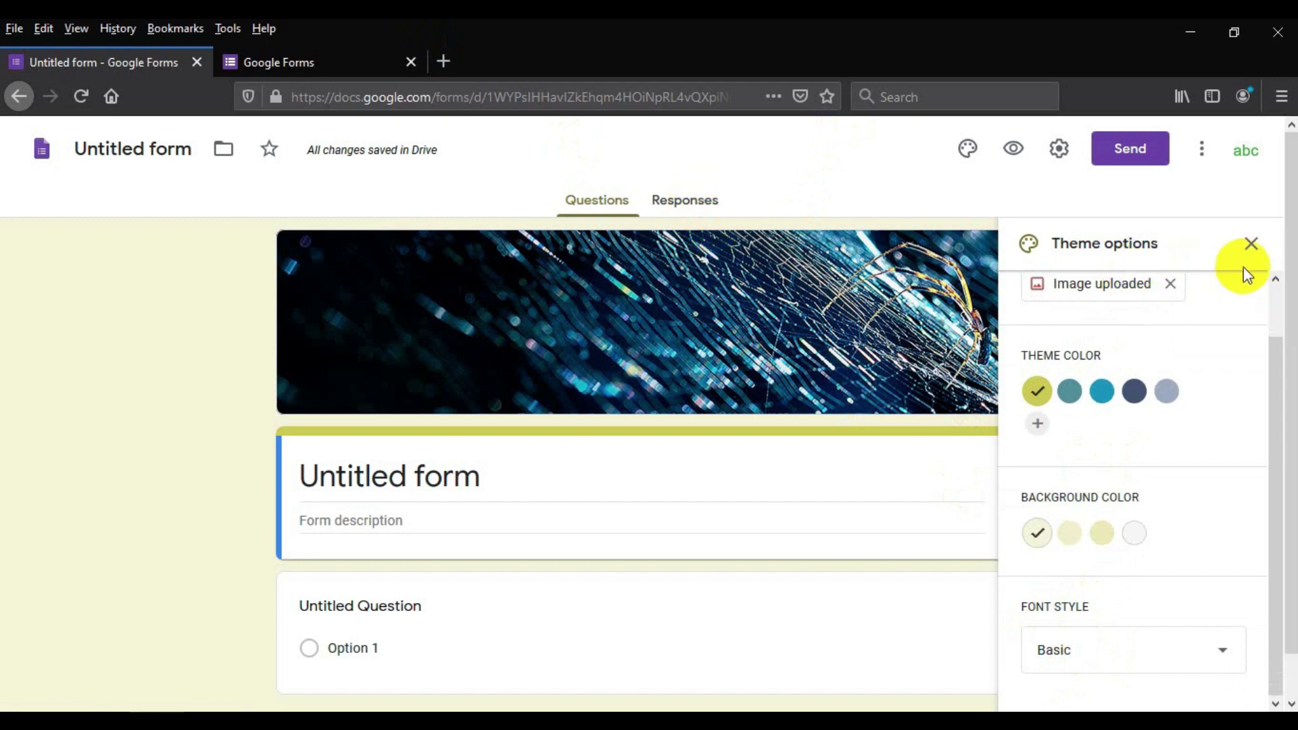
click(1249, 247)
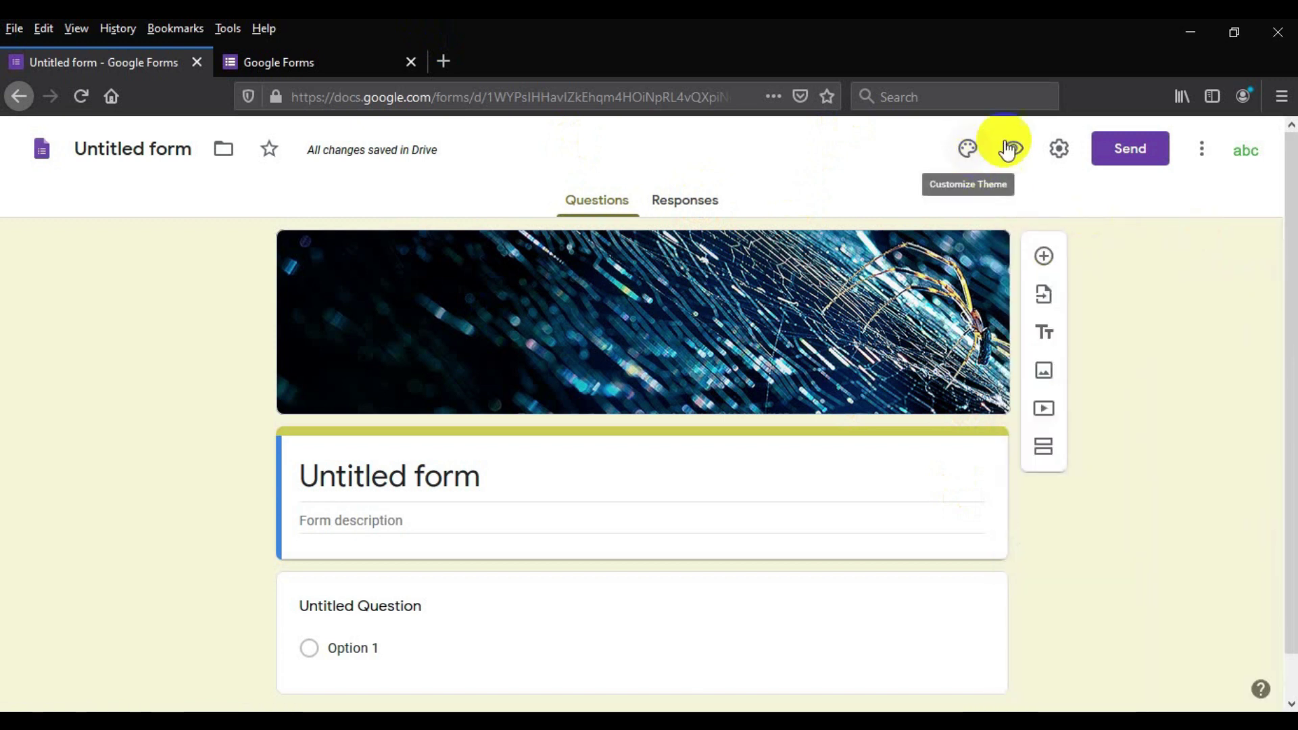
click(455, 276)
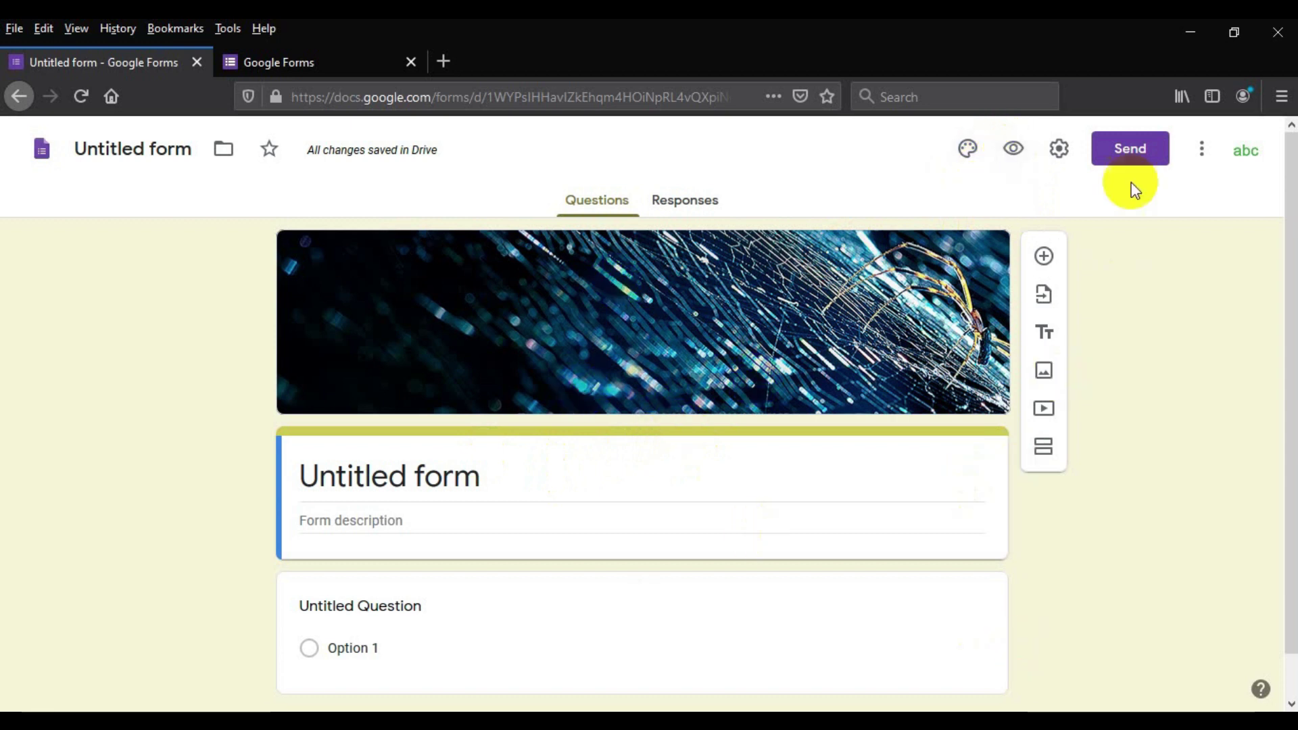
Step: Open the form settings and turn on Limit to 1 response in the general options
click(1060, 150)
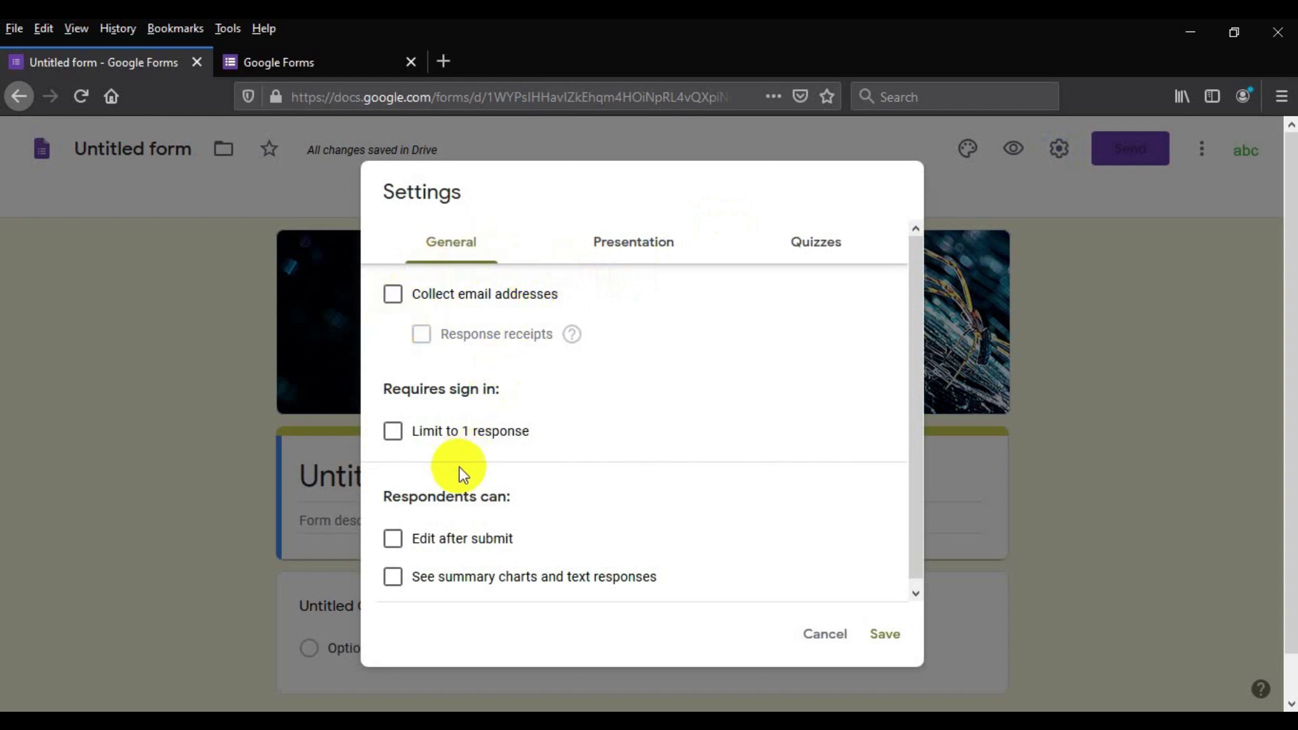
click(394, 431)
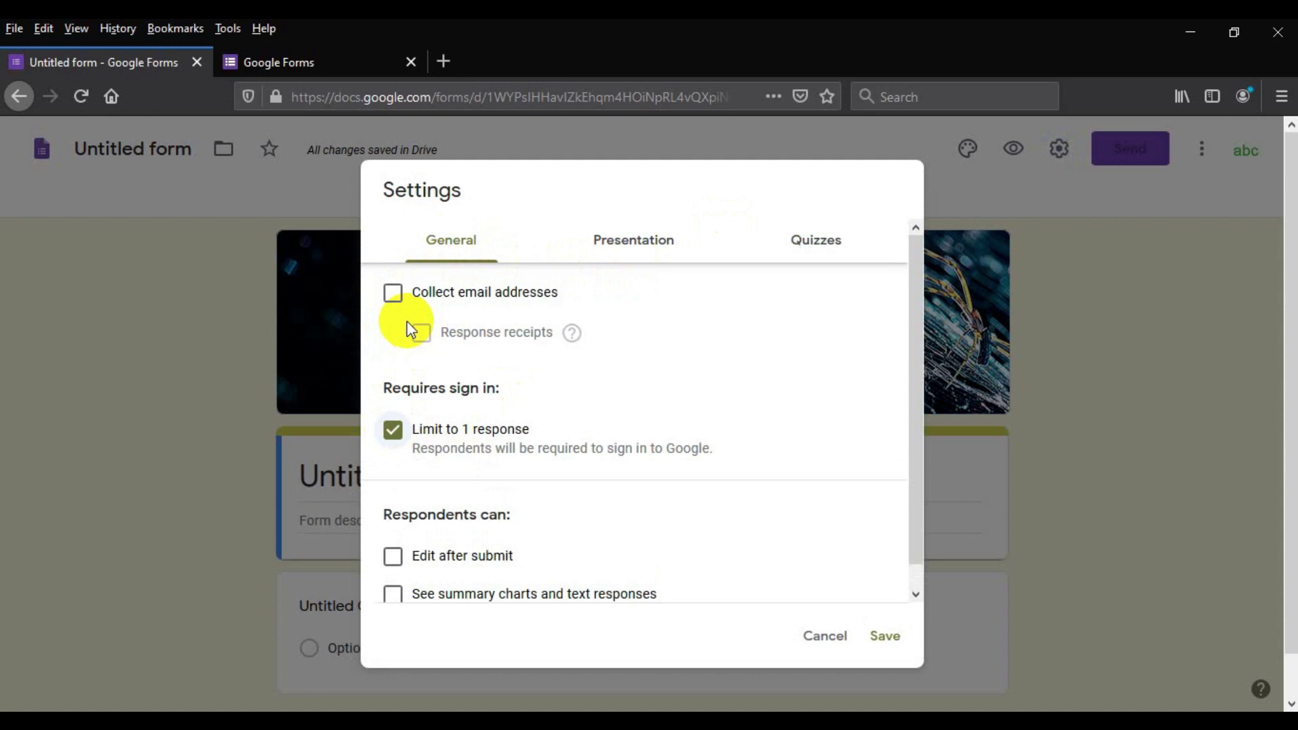
scroll(443, 534, down, 1)
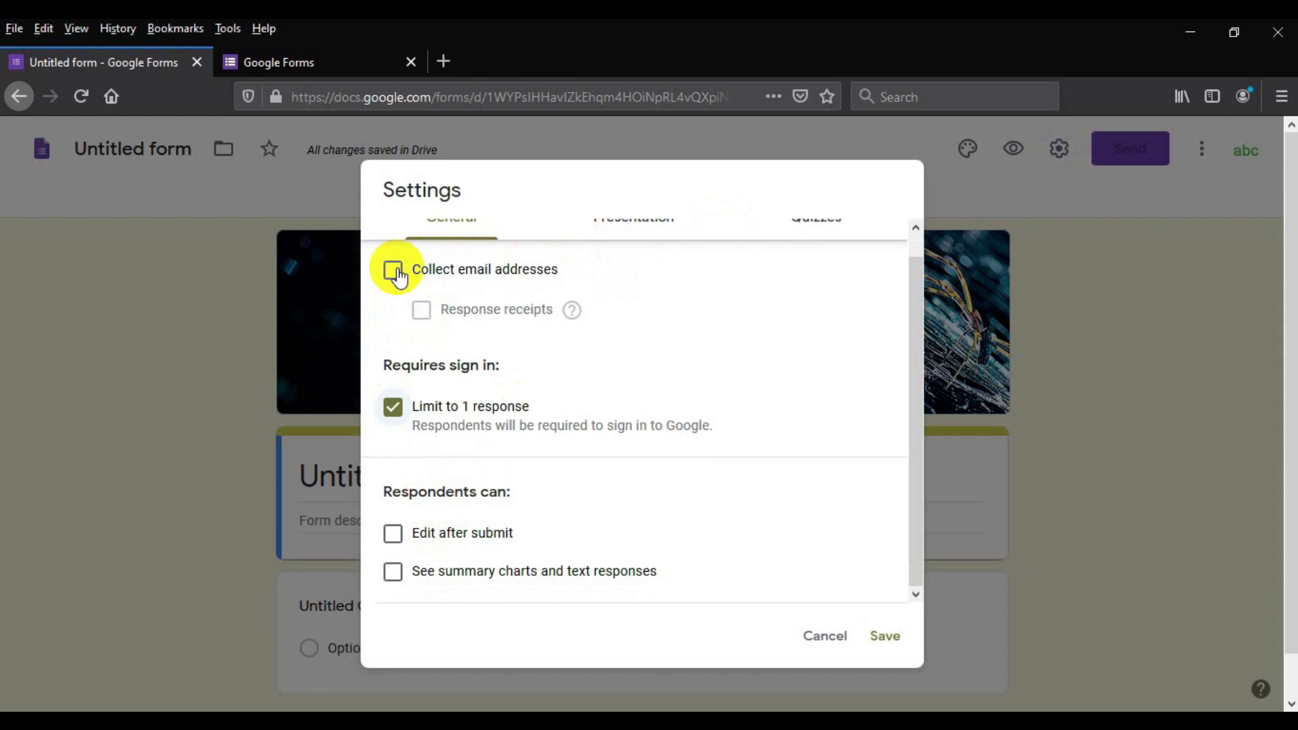
scroll(403, 290, up, 1)
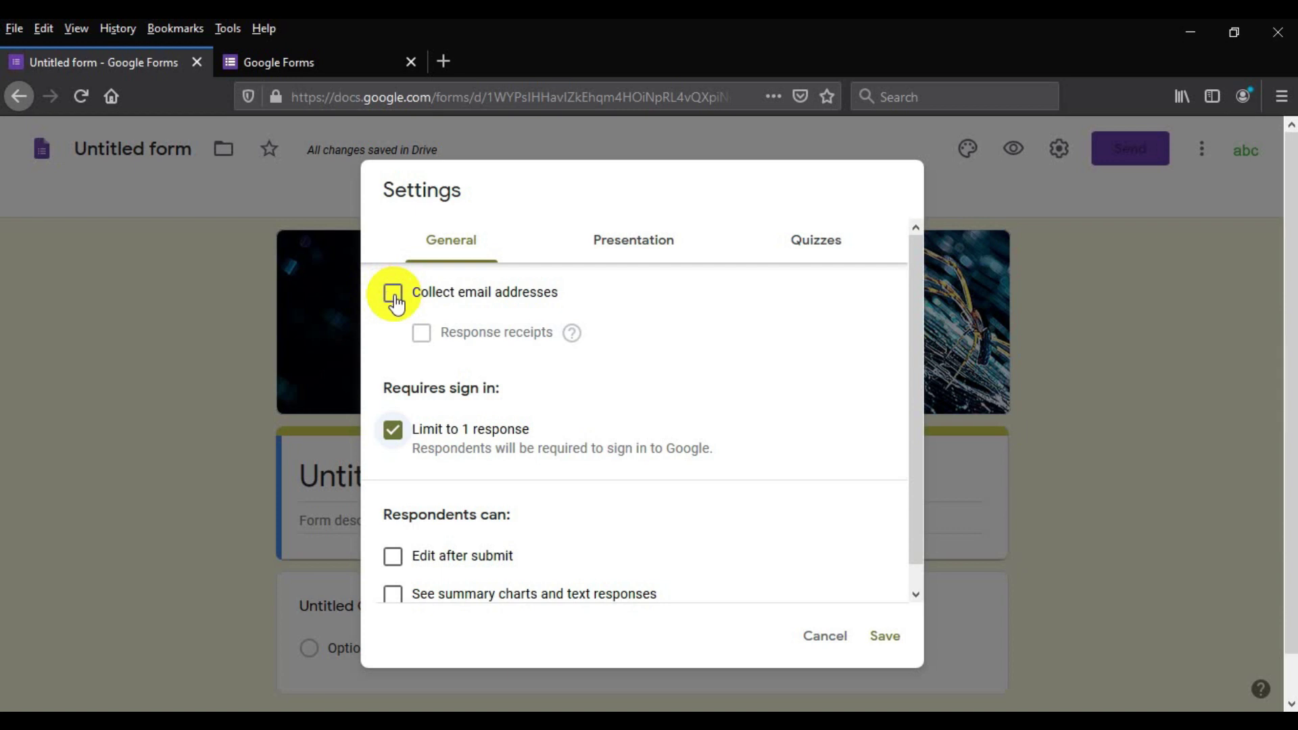
scroll(510, 559, down, 1)
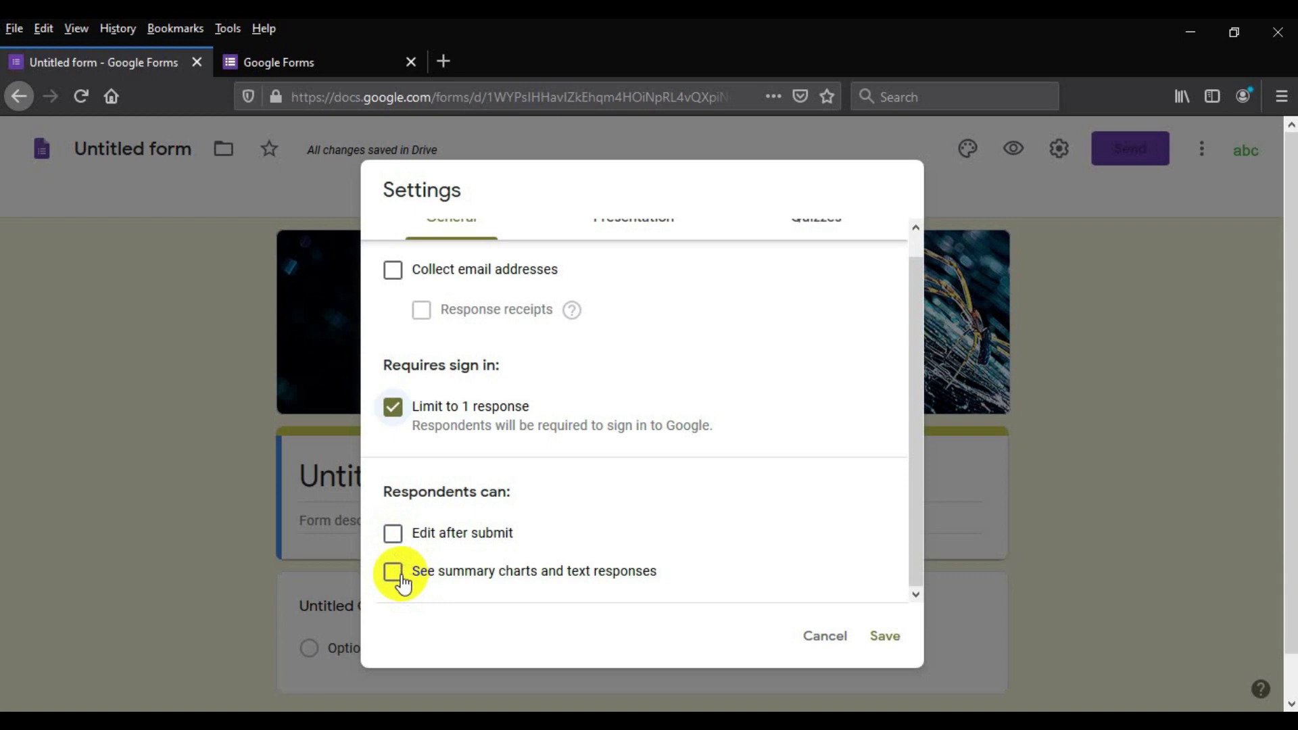
scroll(599, 425, up, 1)
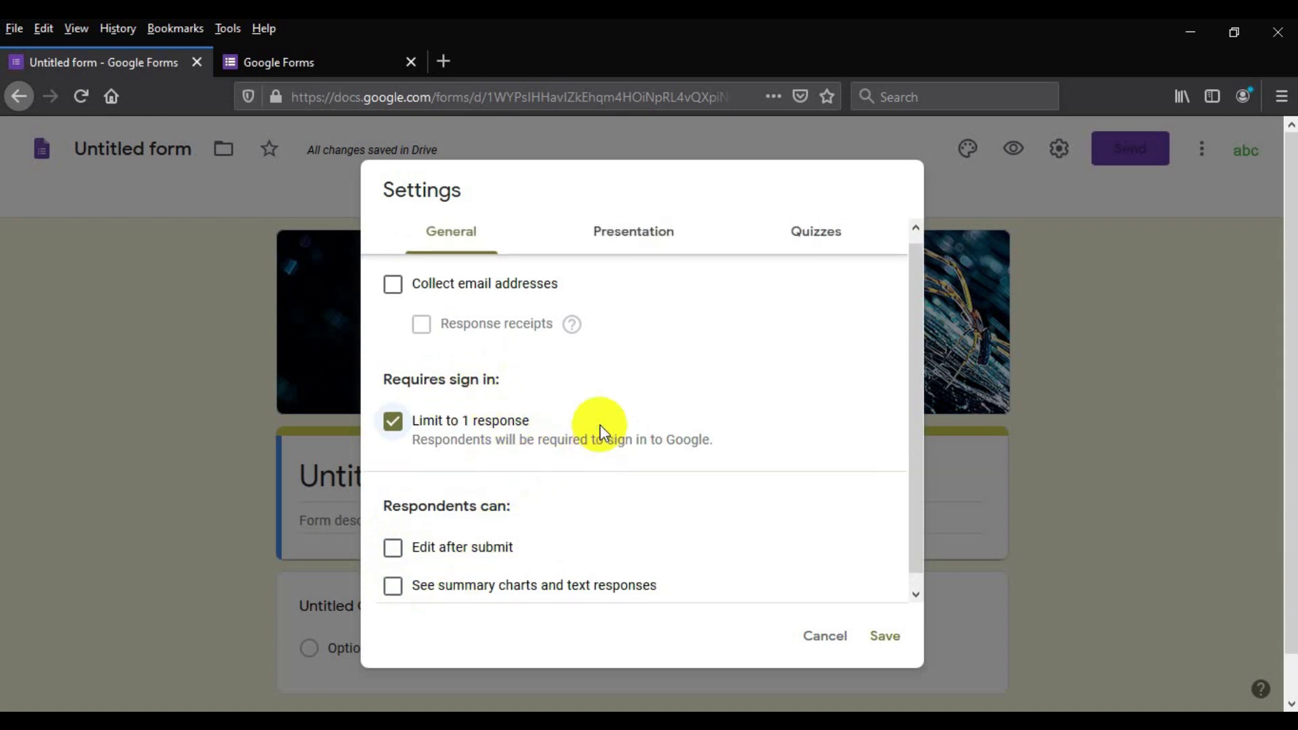
Step: Review the form's presentation settings and open the quiz settings
click(632, 242)
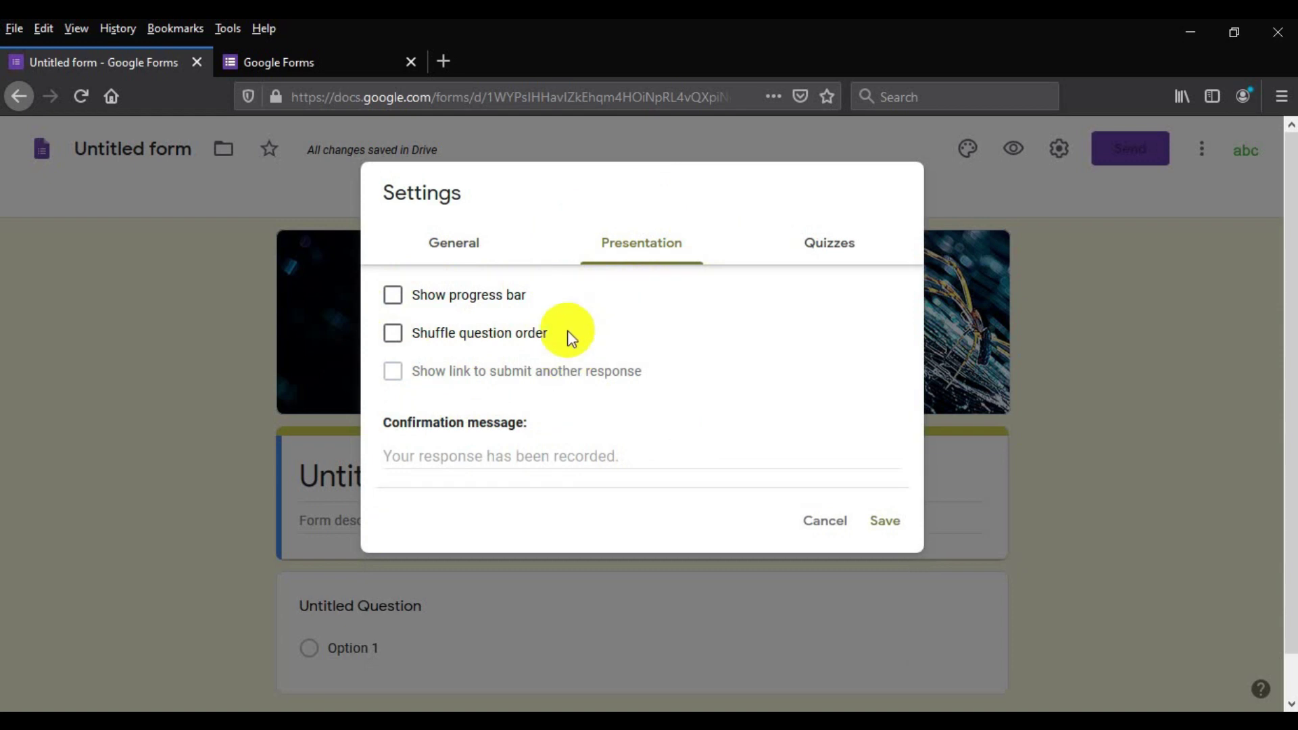
click(825, 257)
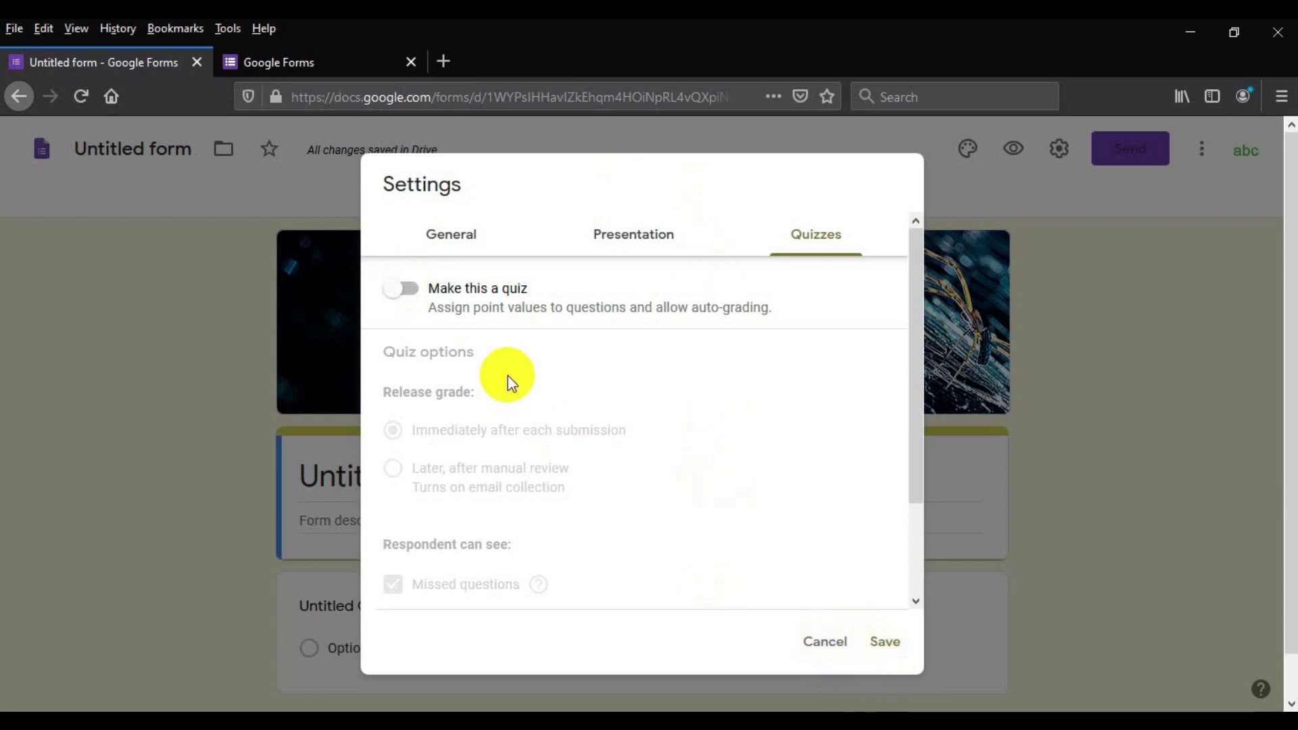
Step: Try turning on Make this a quiz, review the grade release and respondent options, and leave the settings without saving
click(404, 290)
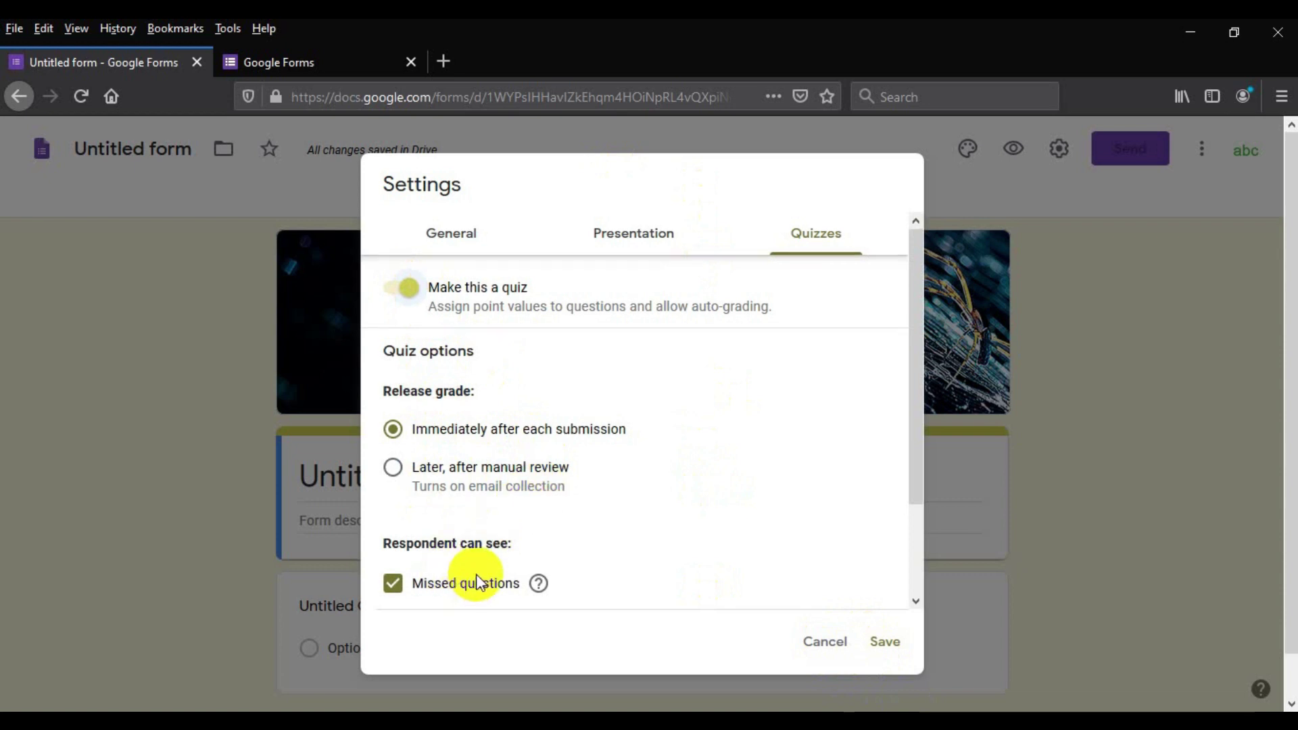
scroll(477, 582, down, 3)
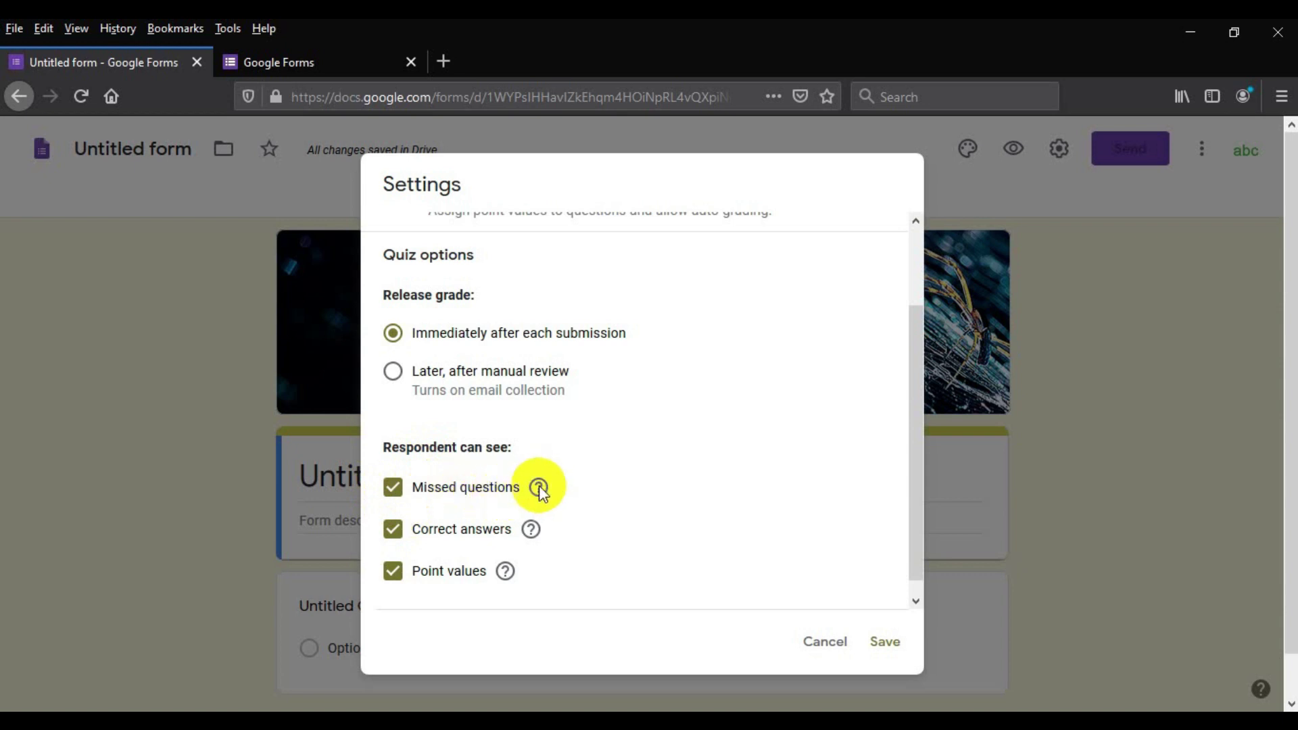
mouse_move(540, 496)
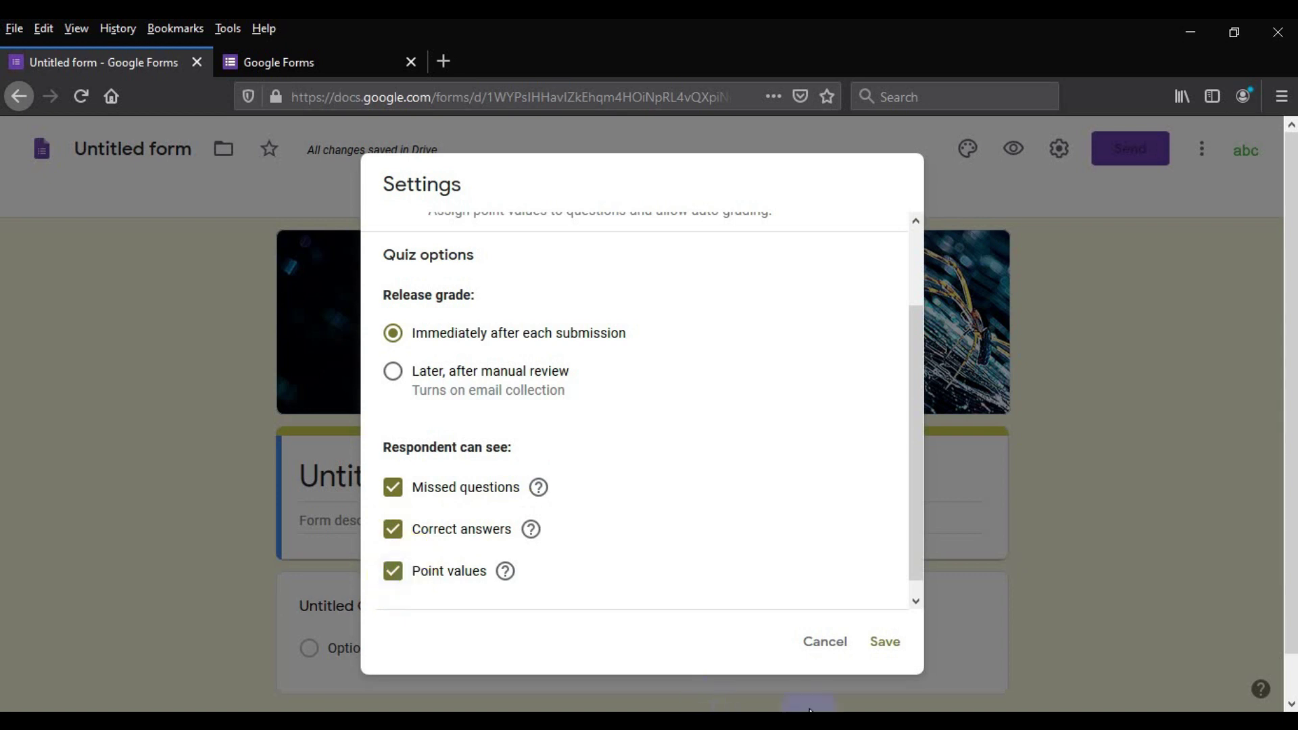
click(837, 648)
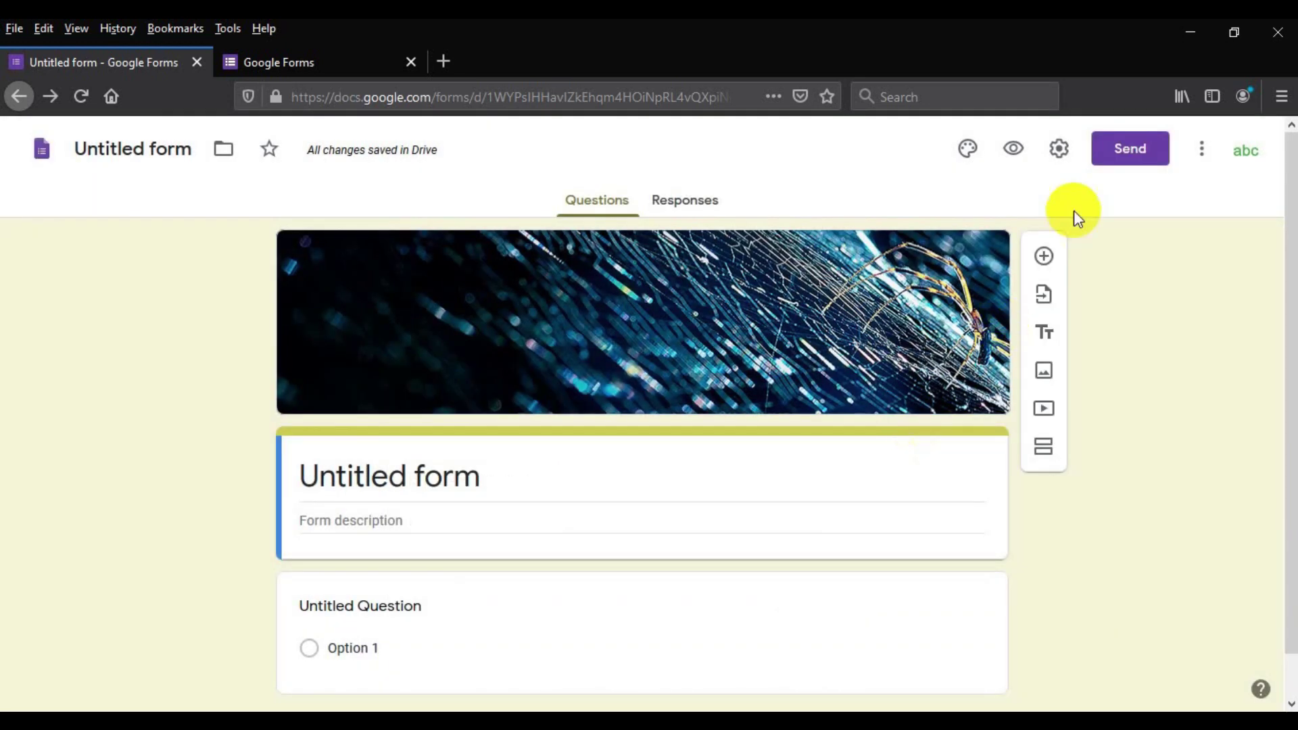
Step: Open the form's send options and examine the email recipient, subject, message and collaborator settings
click(1128, 150)
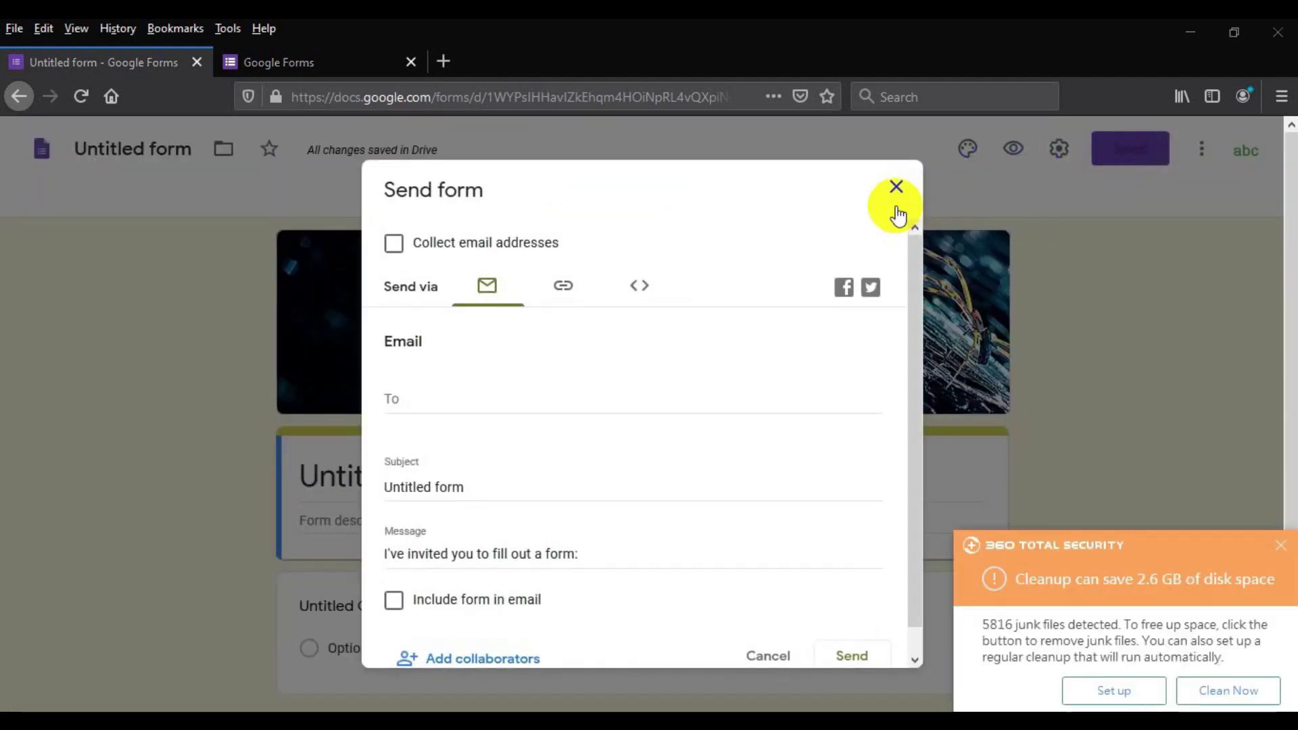
click(346, 425)
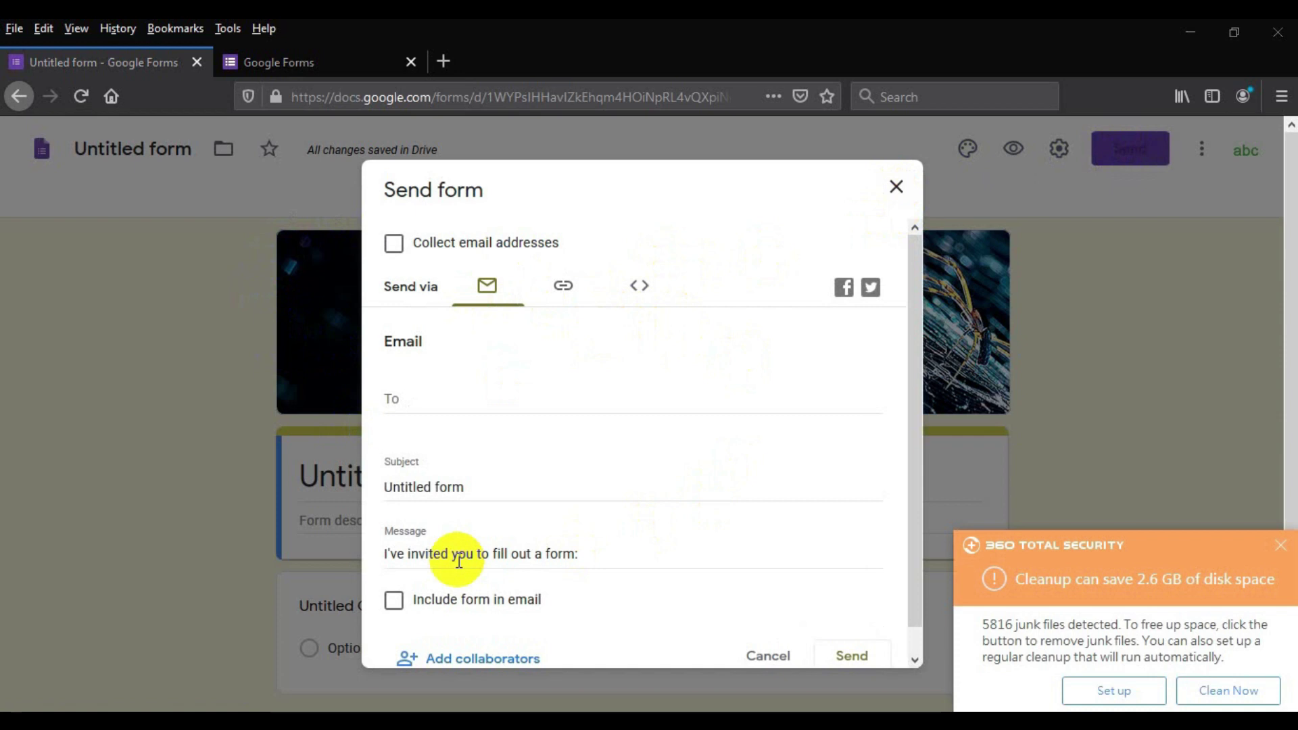
click(348, 379)
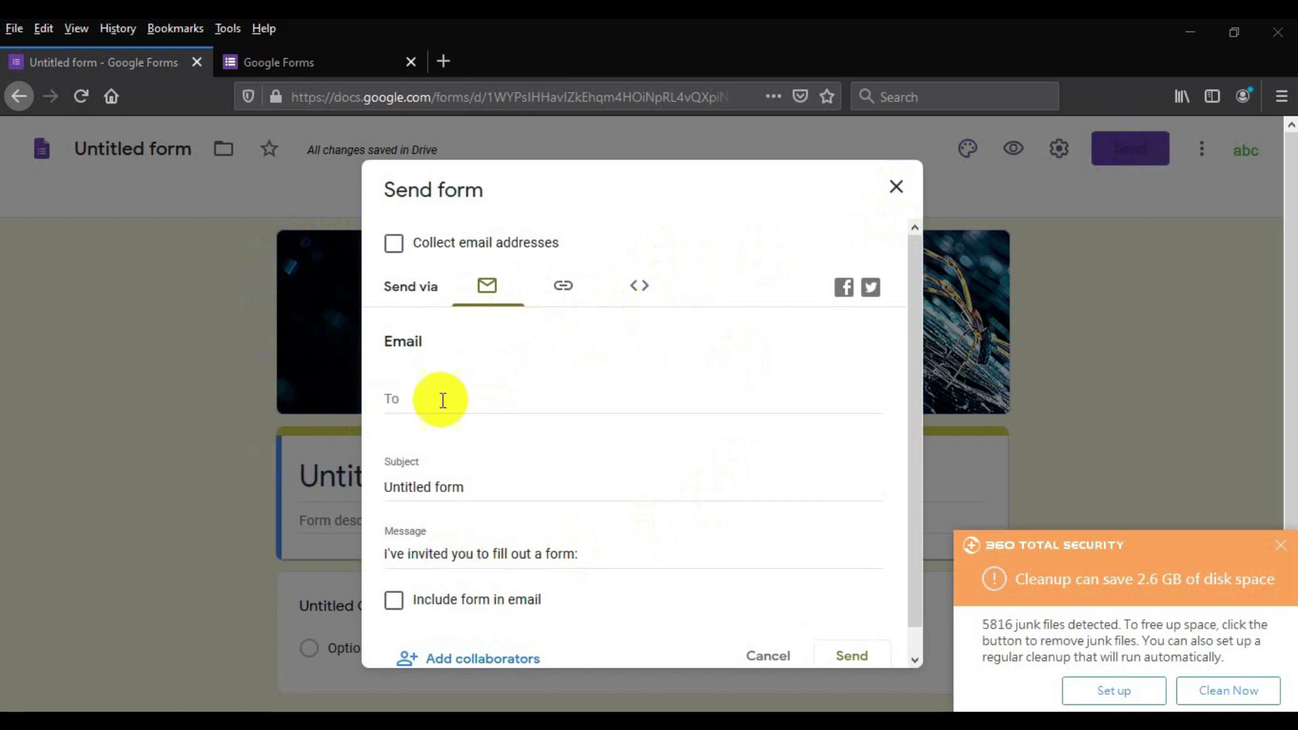
click(402, 400)
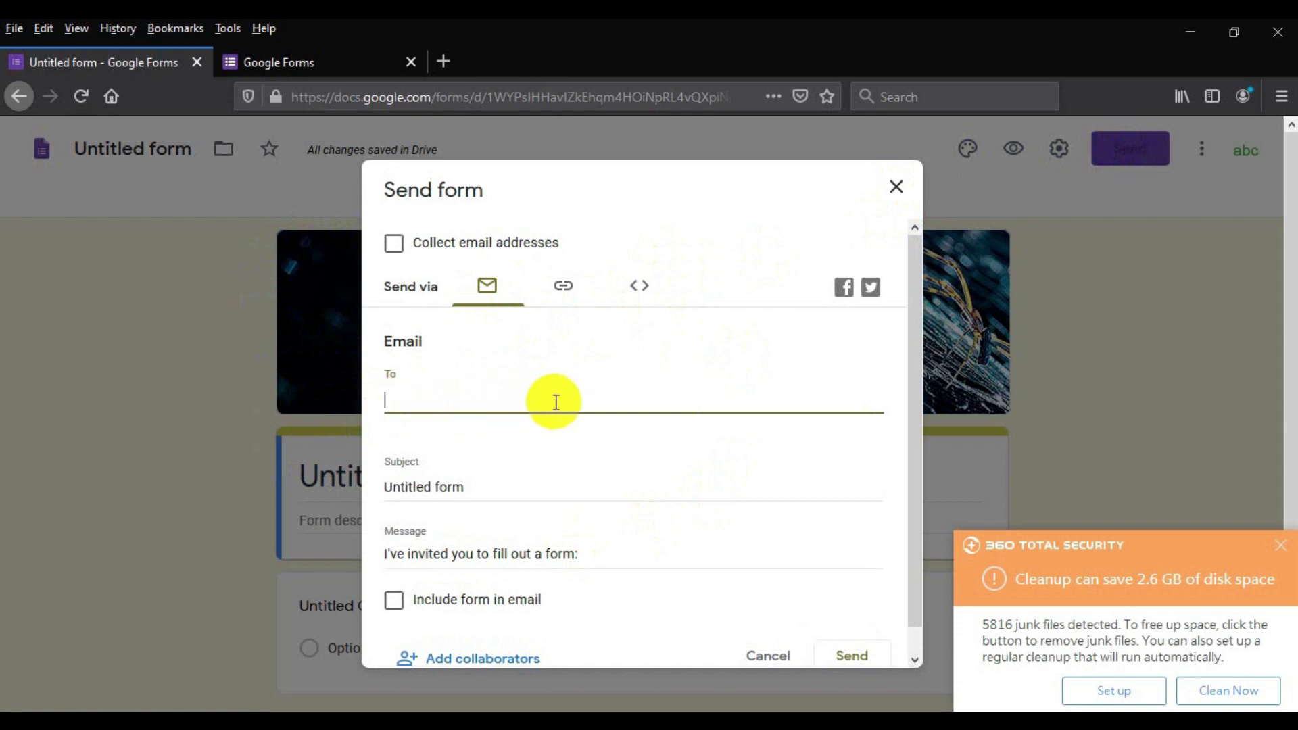
scroll(789, 553, down, 1)
scroll(789, 553, down, 1)
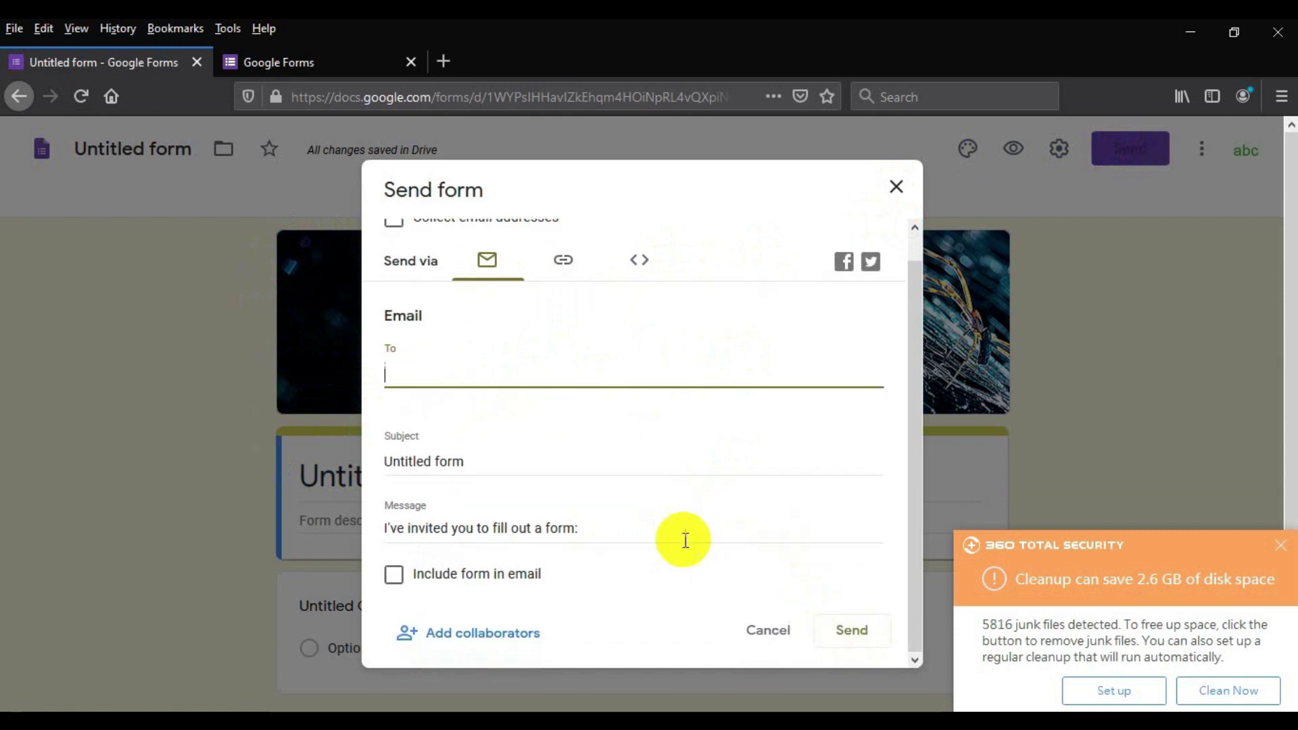
scroll(527, 412, up, 1)
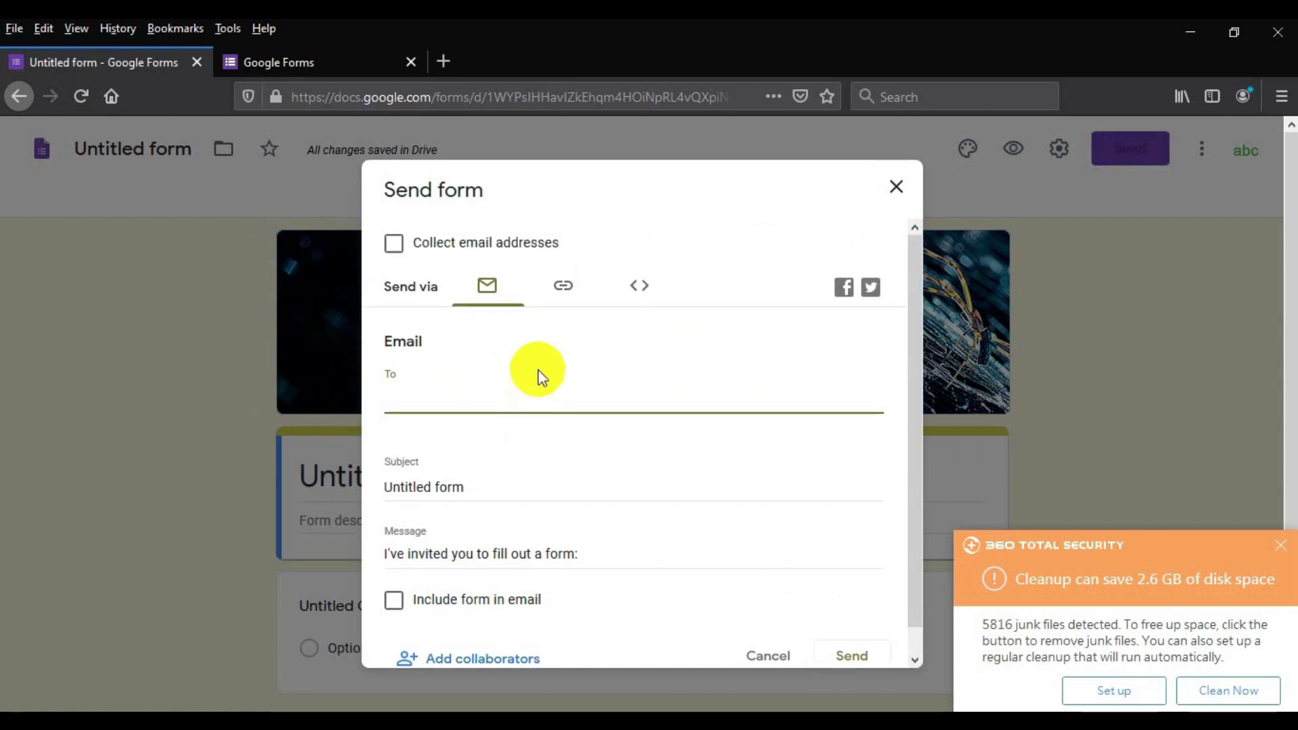
Step: Review the link and Embed HTML options for sharing the form
click(561, 287)
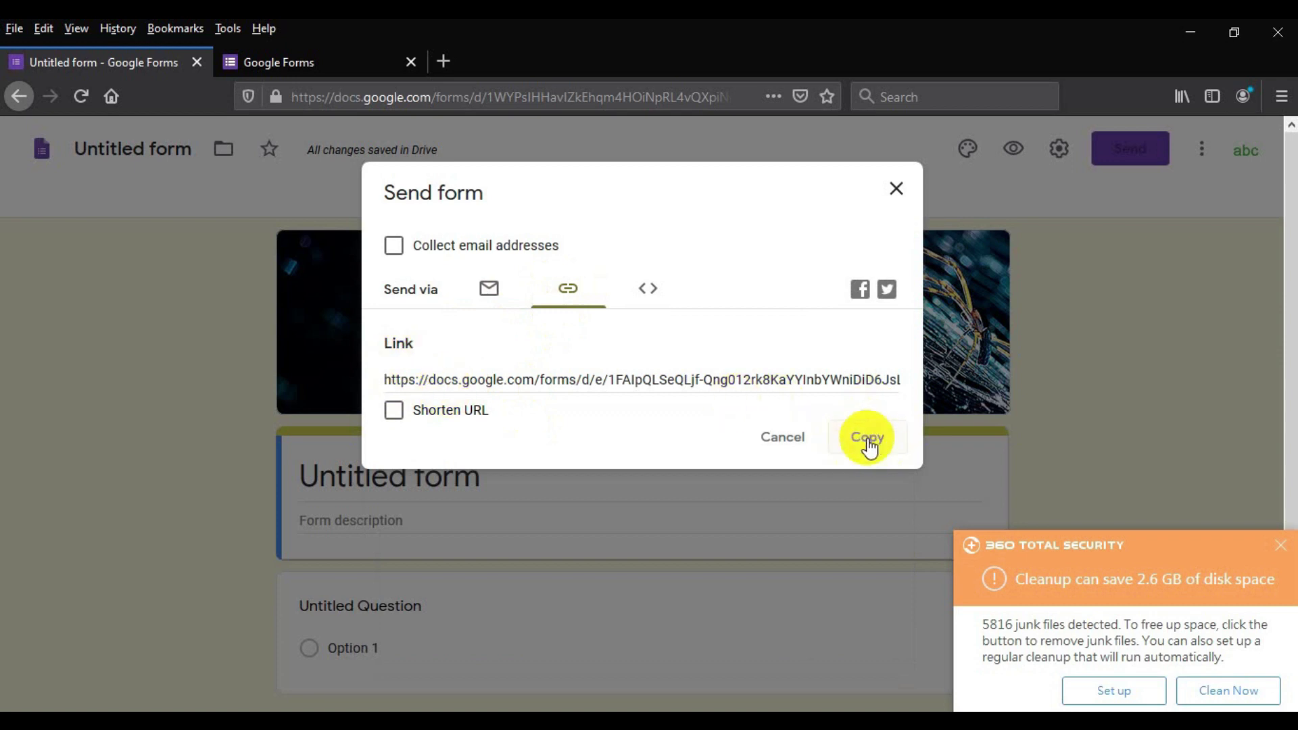
click(488, 289)
click(561, 285)
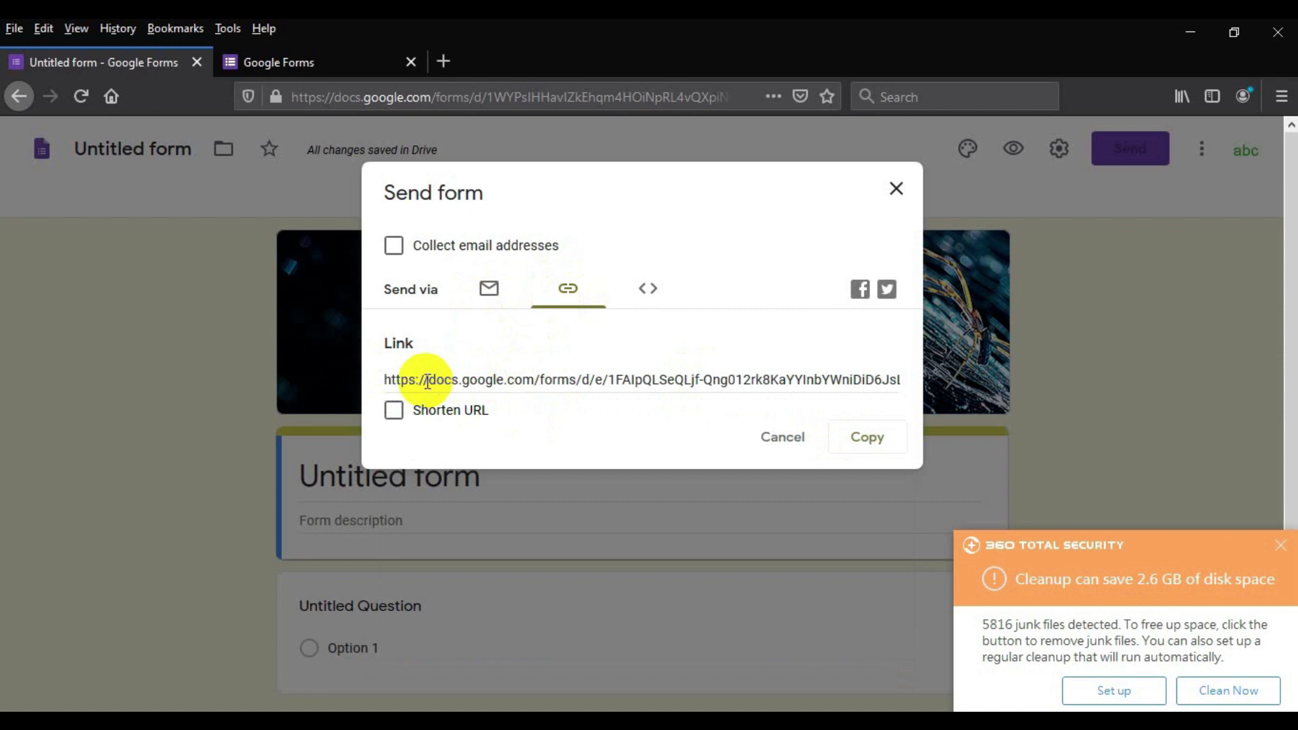
click(653, 296)
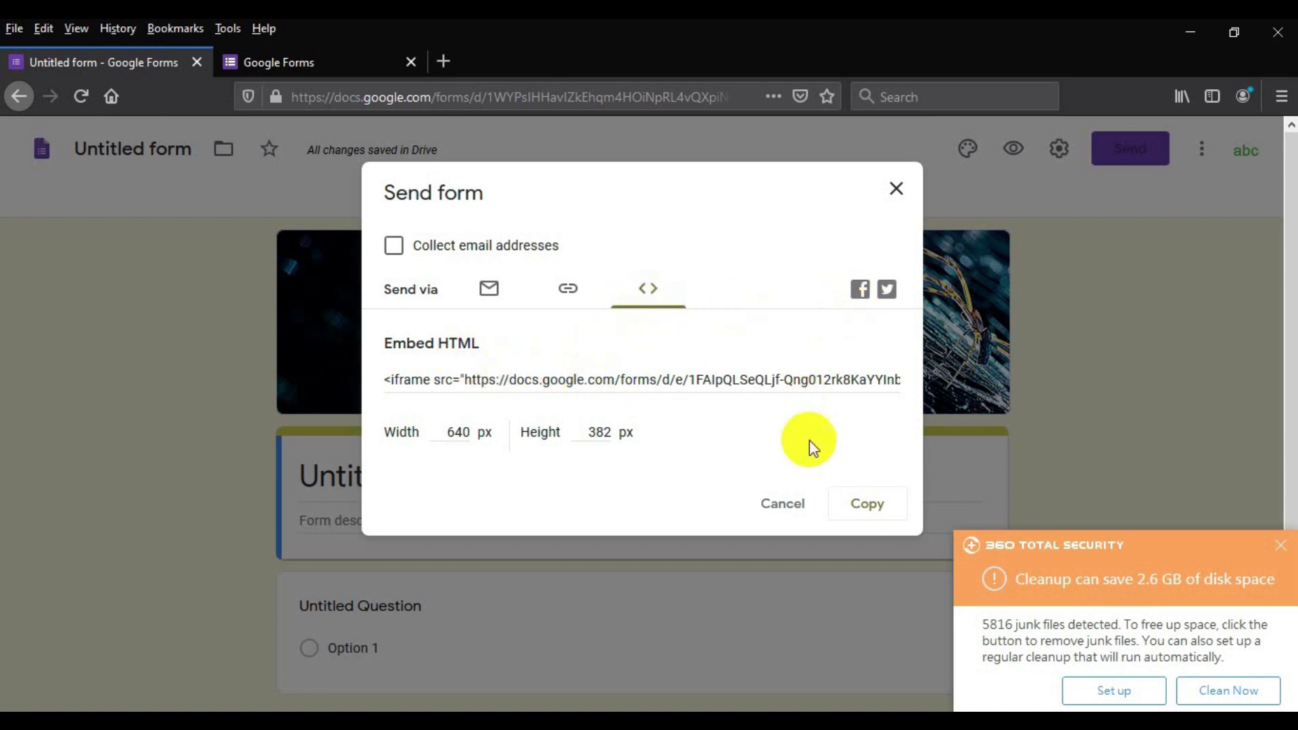
Step: Try Shorten URL on the form's link, restore the full link and close the send options
click(571, 303)
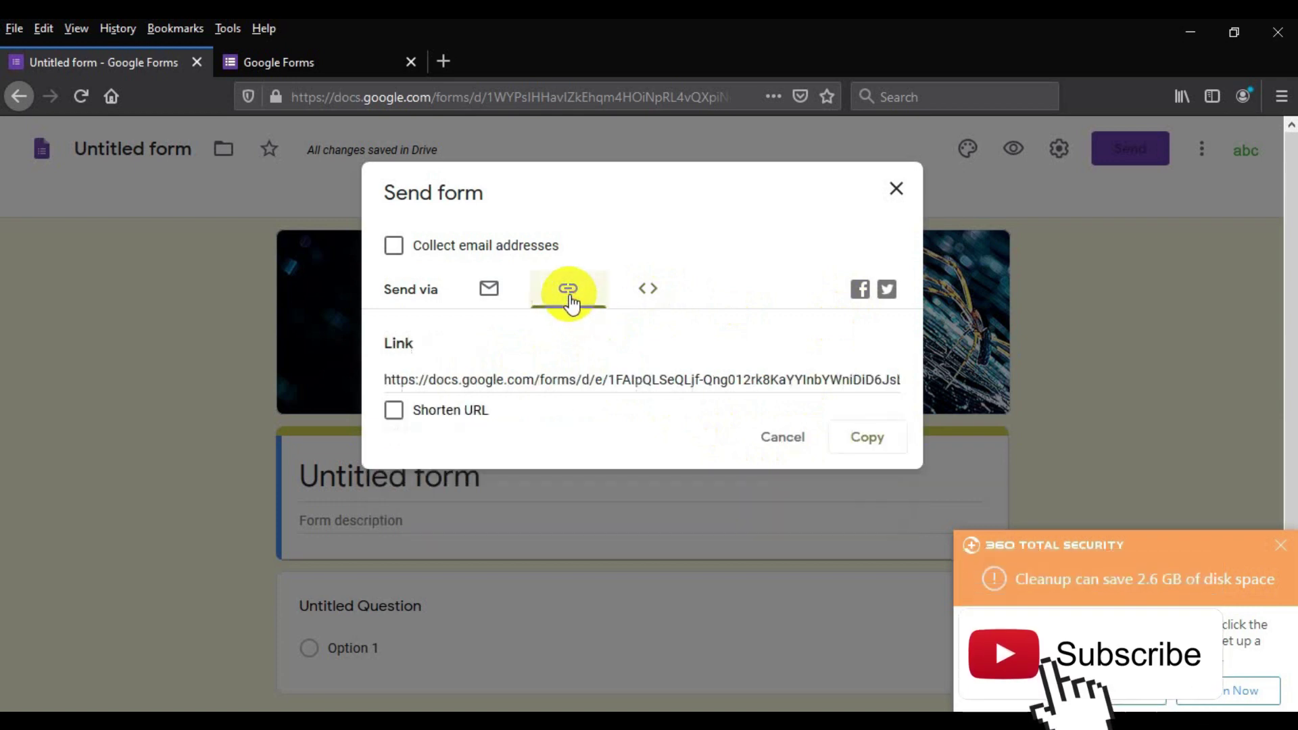
click(395, 413)
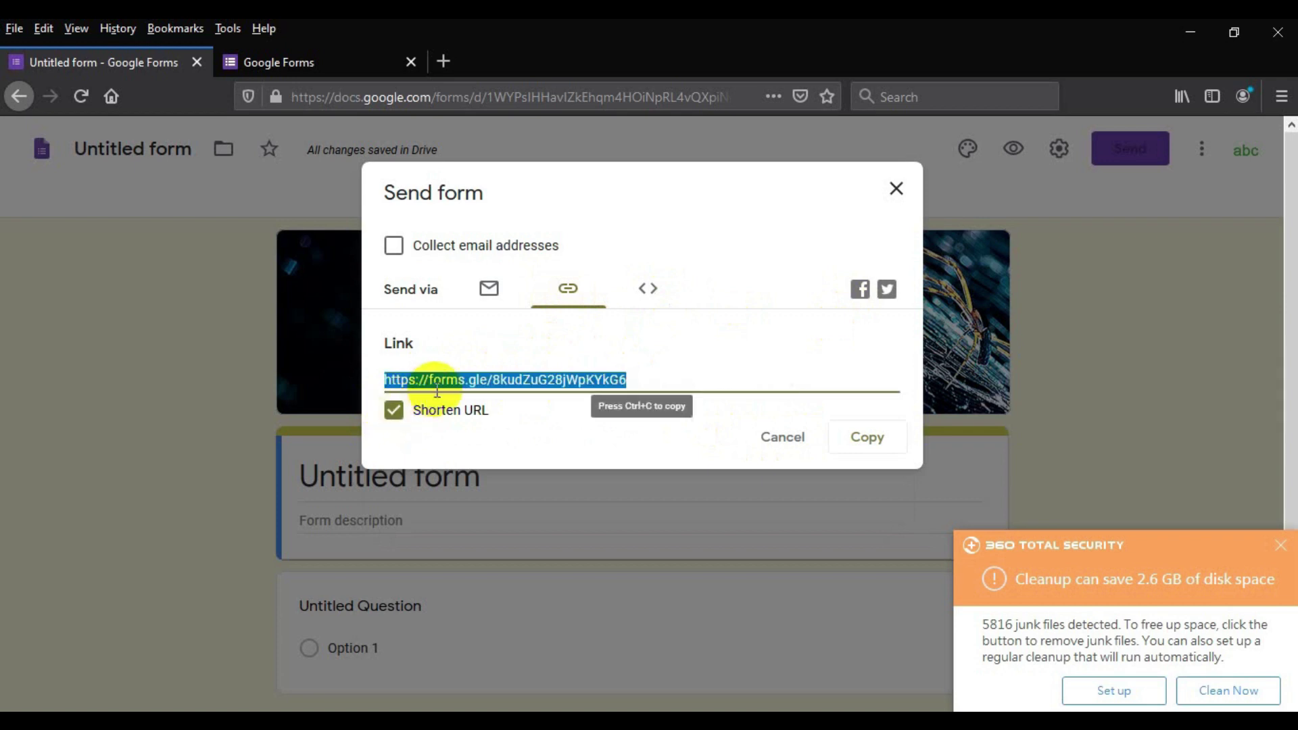
click(393, 414)
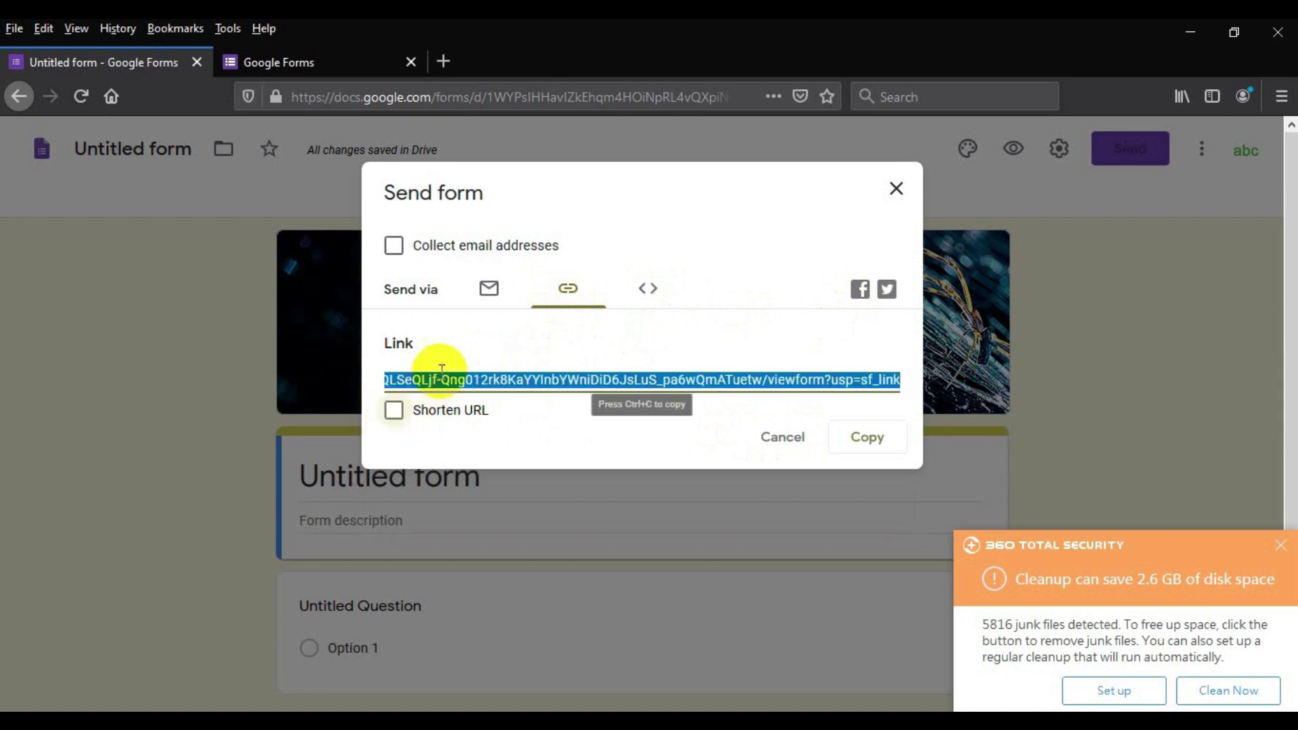
click(489, 289)
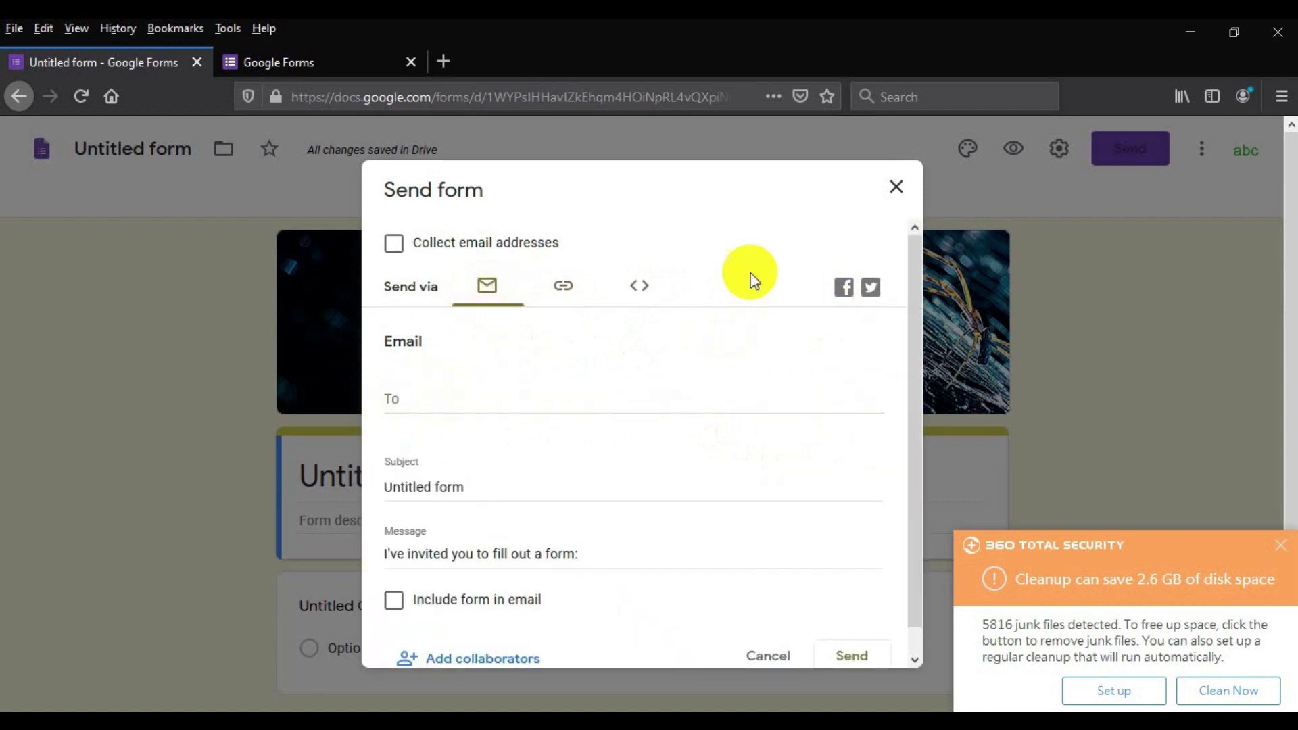
click(894, 191)
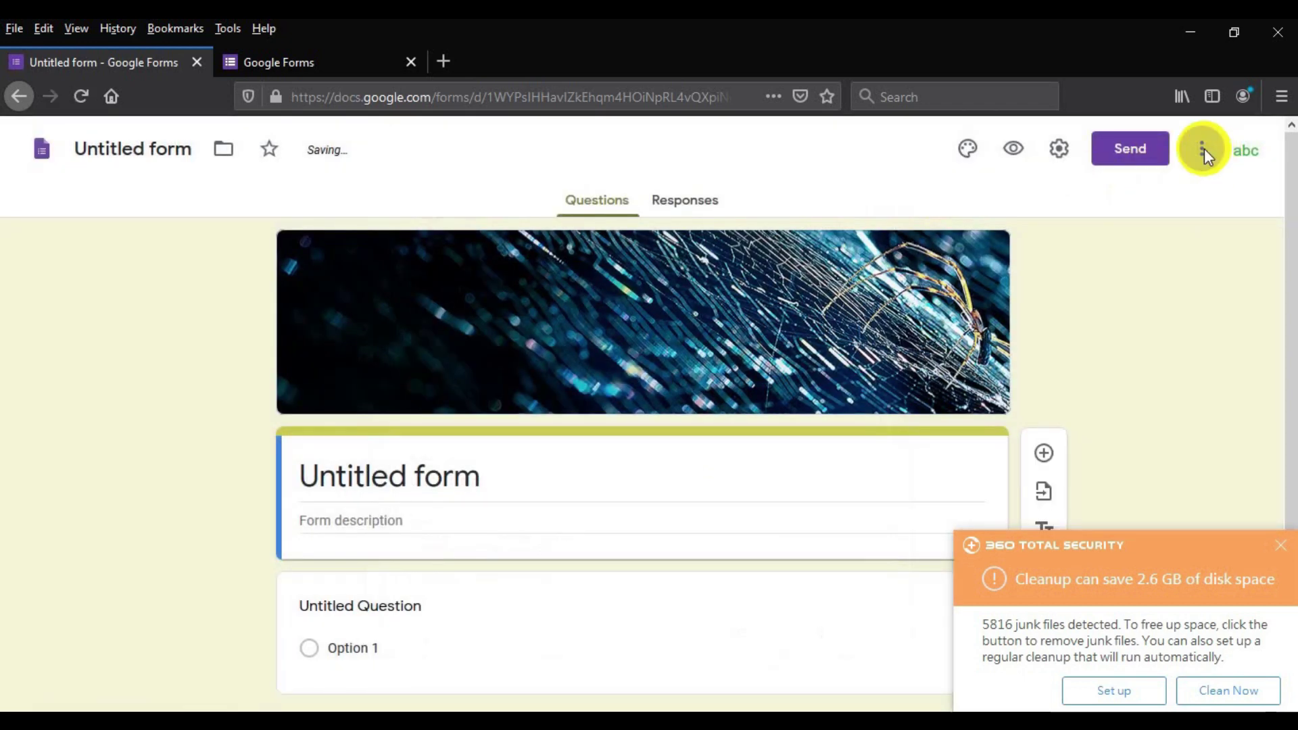
Step: Review the form's additional commands down to Preferences, dismissing the 360 Total Security notification, and close the list
click(1202, 153)
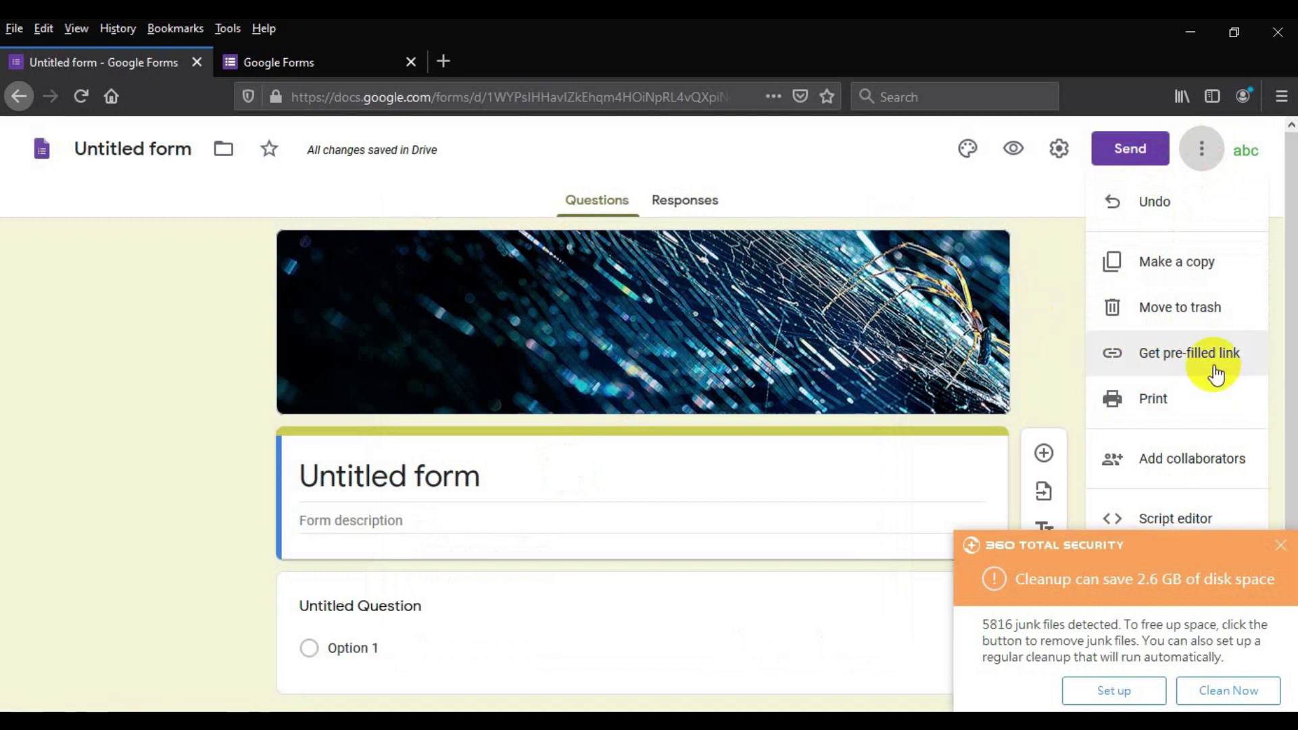
scroll(1207, 449, down, 1)
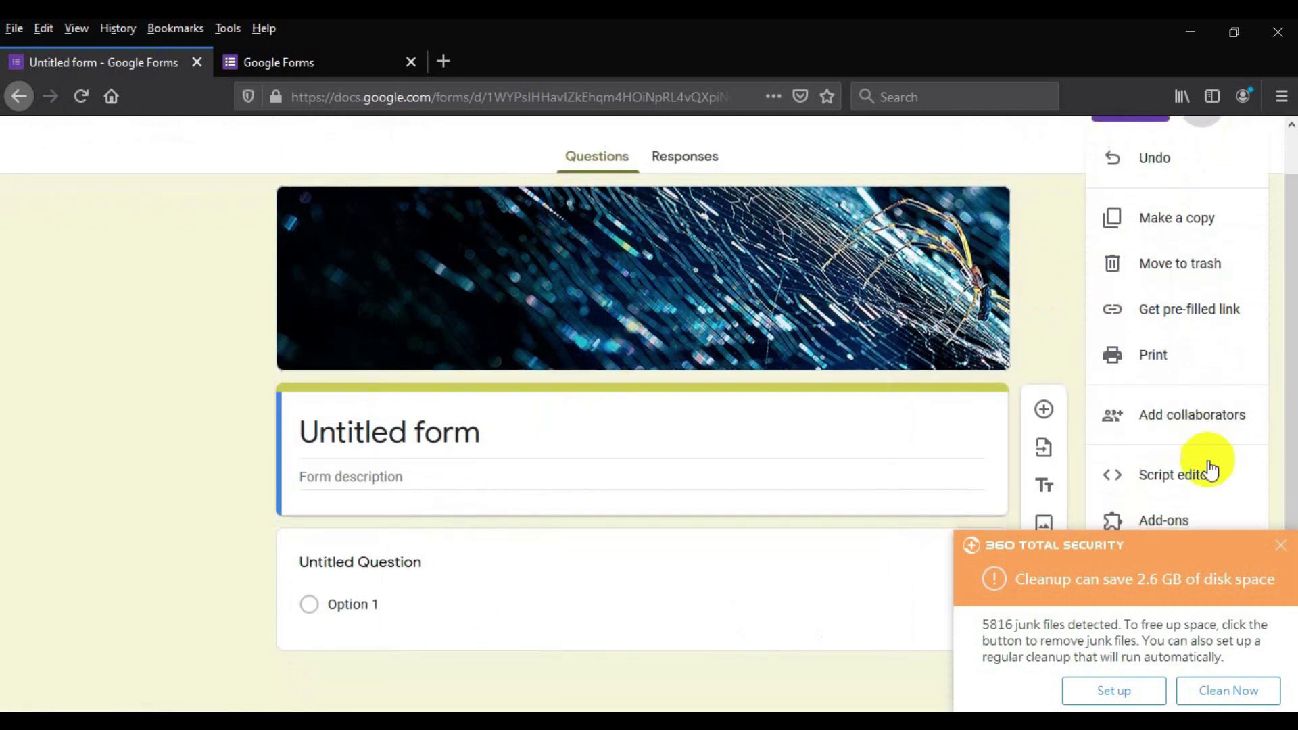
click(1279, 549)
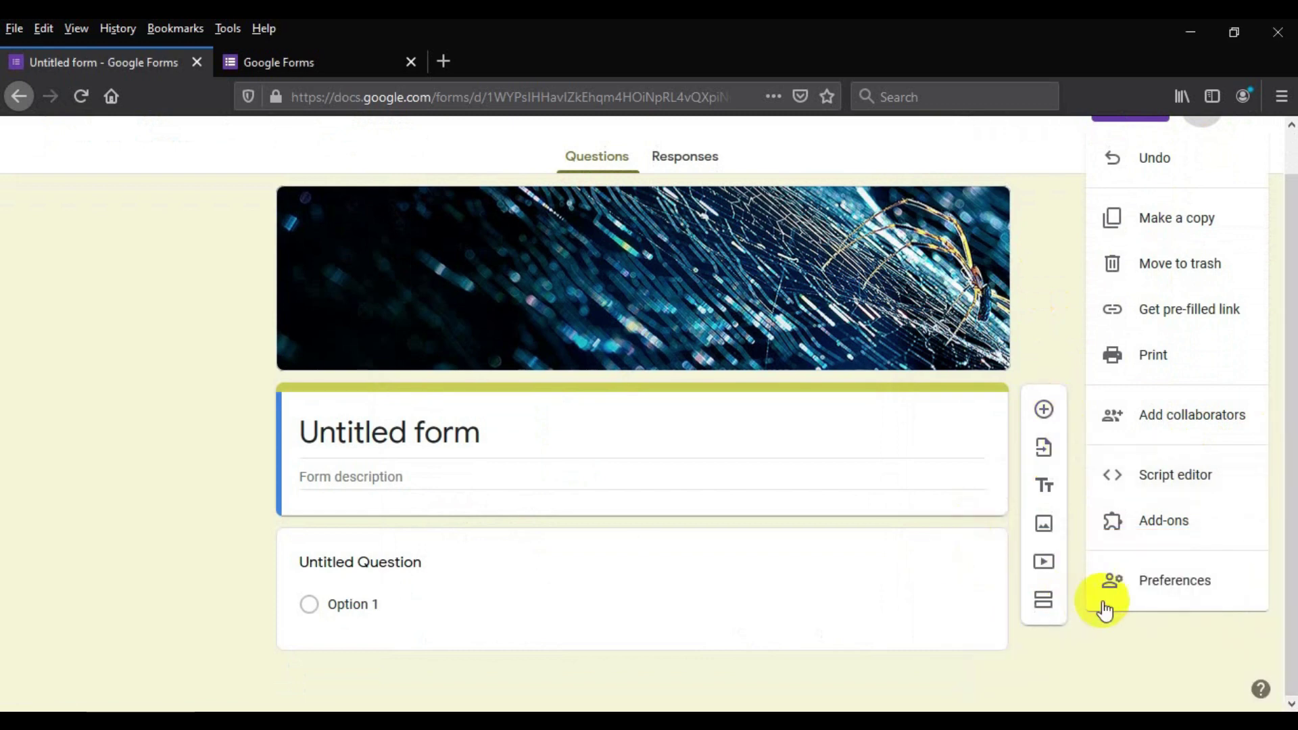
click(944, 566)
scroll(974, 487, up, 1)
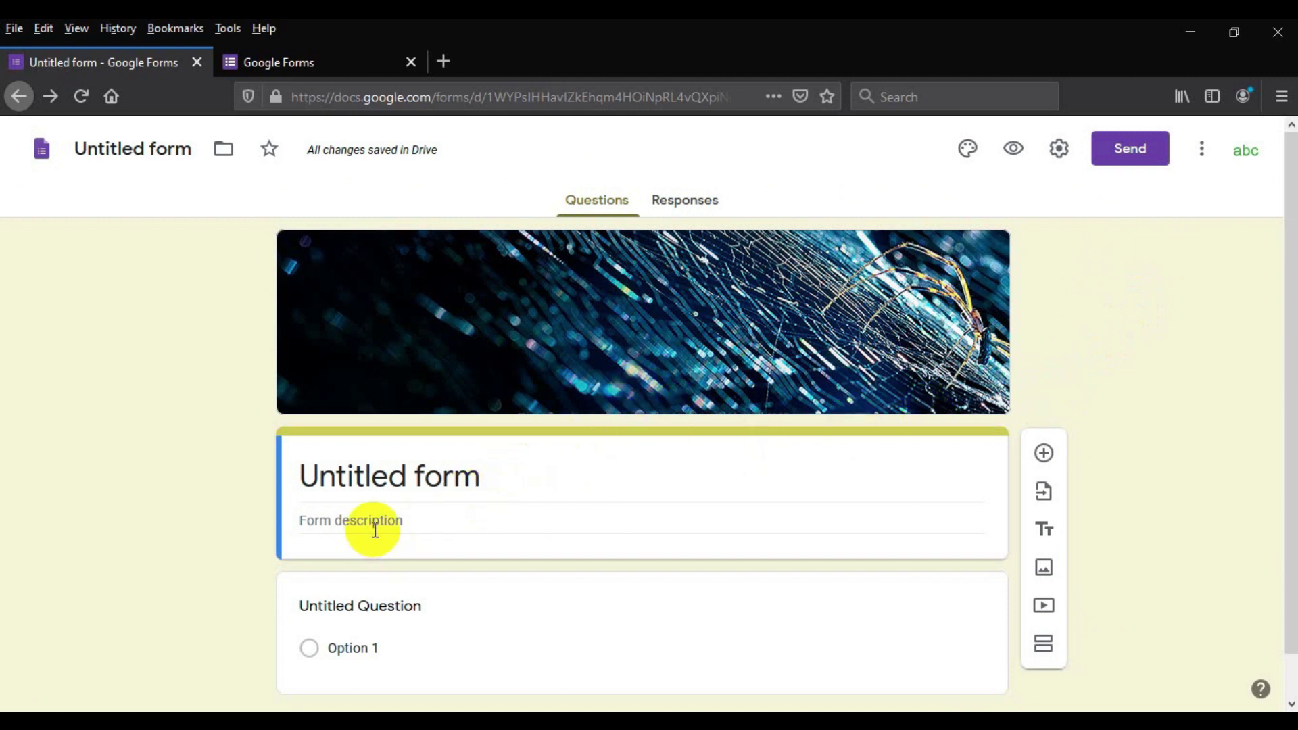
Step: Copy question 1, "Which tab is not available on left panel when you open a presentation?", and its Outline option from the Word document
click(392, 710)
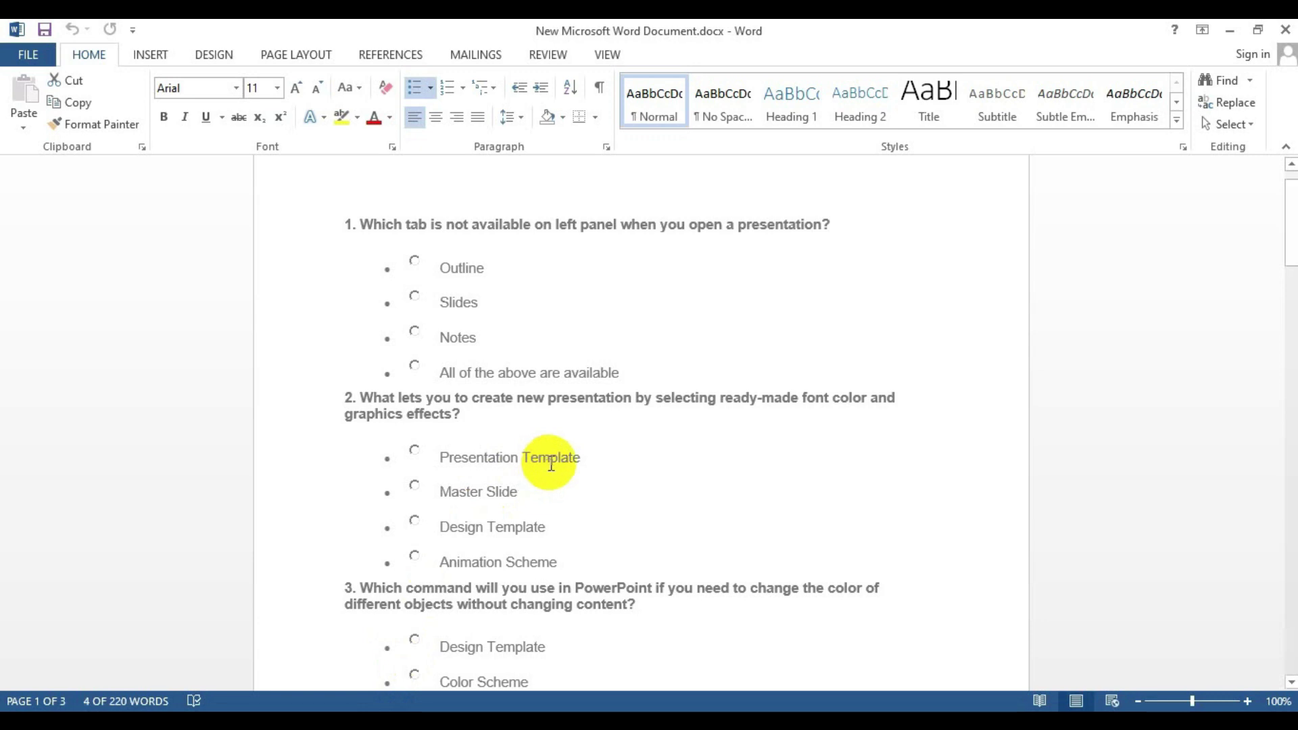
mouse_move(301, 721)
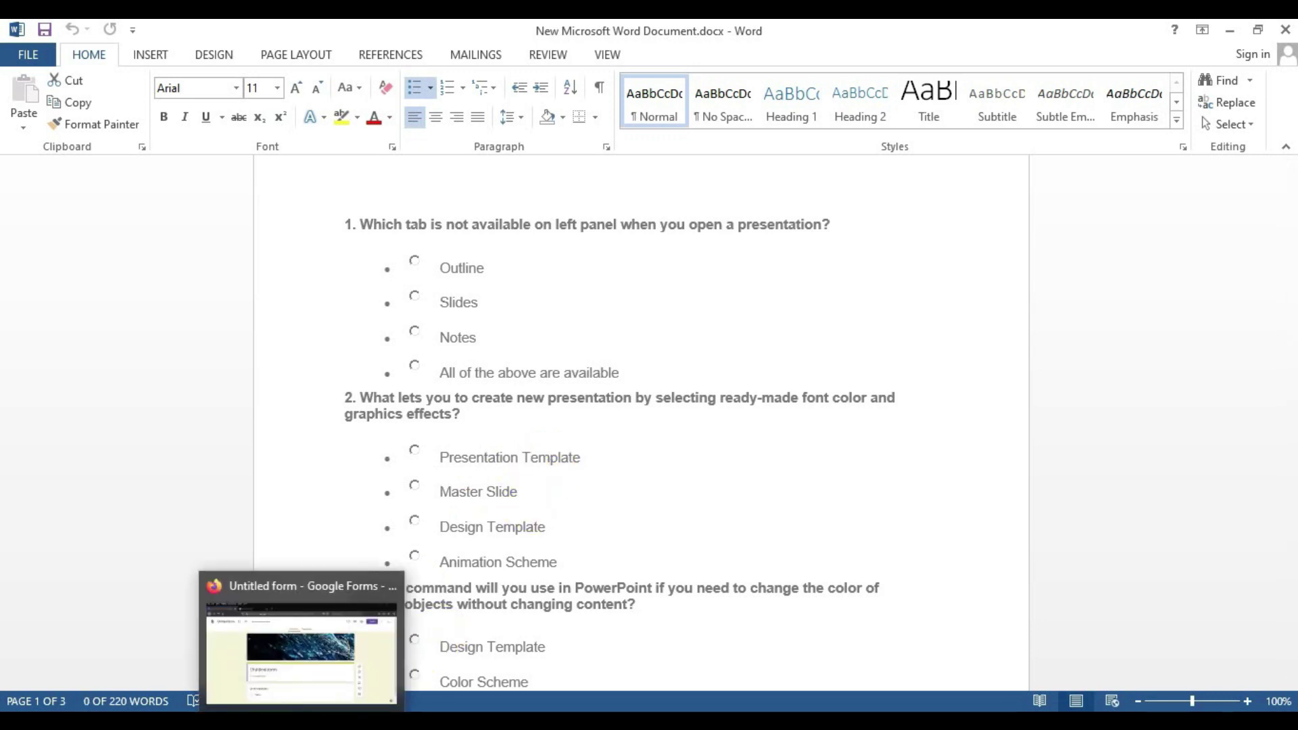
click(315, 690)
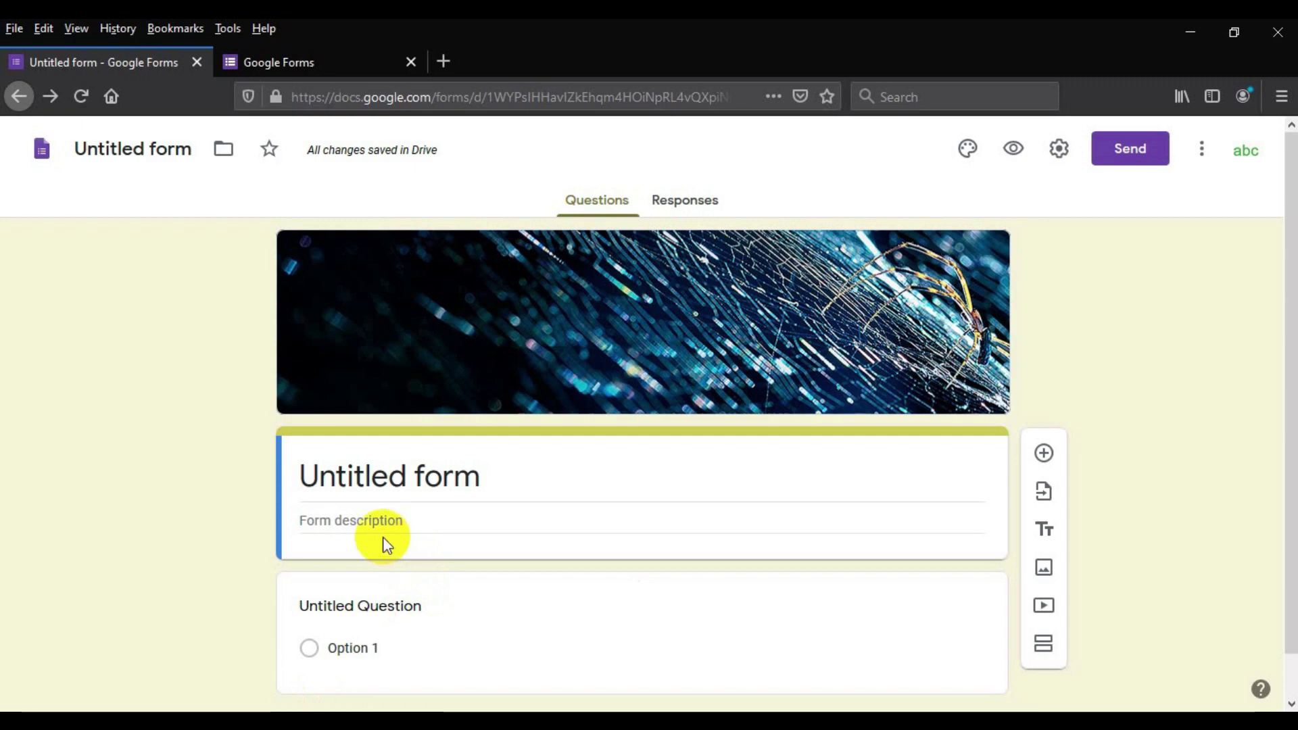
click(379, 720)
scroll(453, 387, up, 1)
click(340, 268)
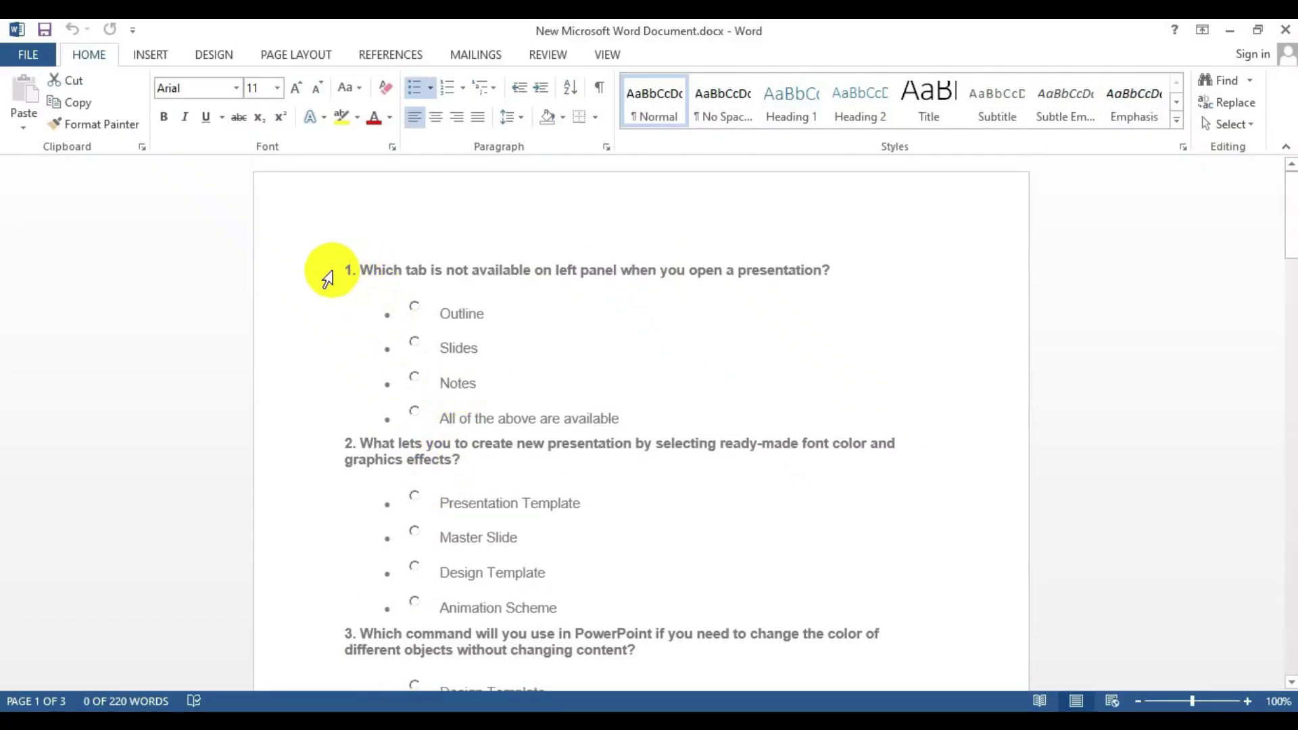
drag(342, 267, 851, 281)
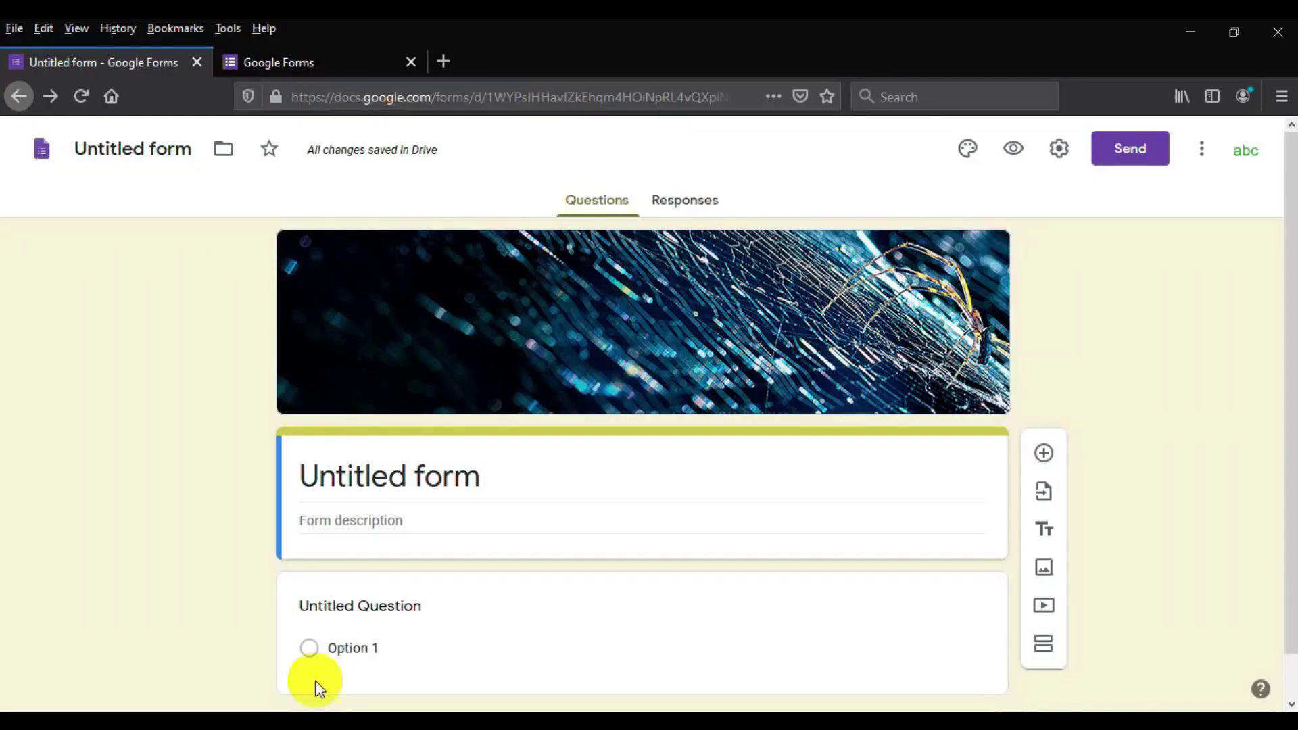
Step: Paste the copied text into the form description in Google Forms and delete the Outline line, keeping only question 1
click(355, 524)
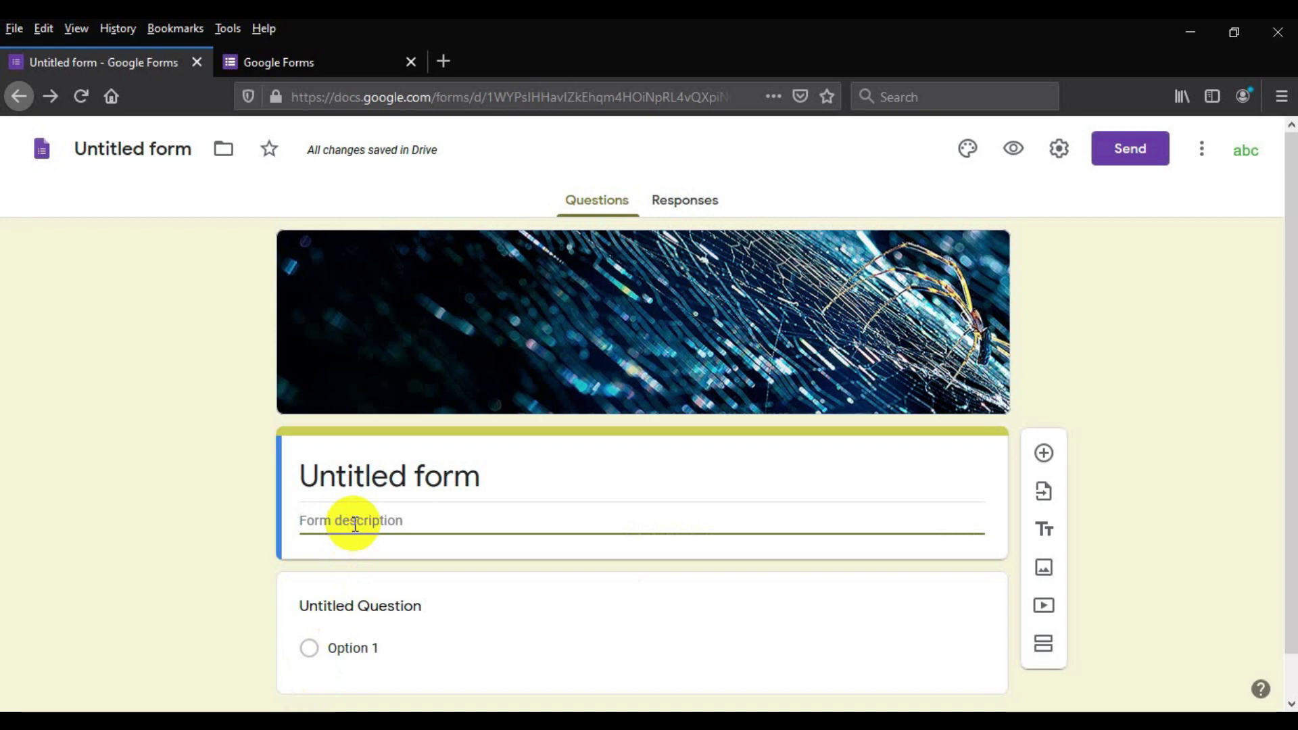
text(1. Which tab is not available on left panel when you open a presentation? • Outline)
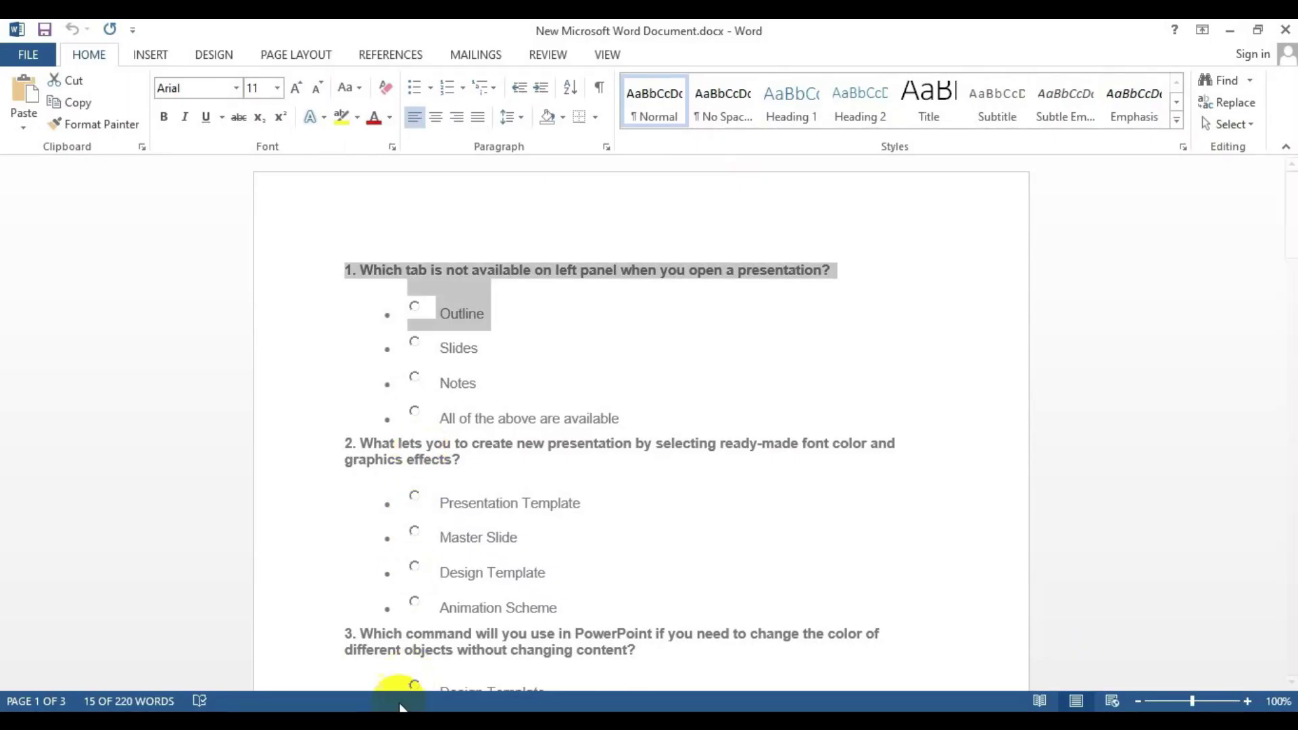
click(414, 676)
double_click(352, 540)
key(BackSpace)
key(BackSpace)
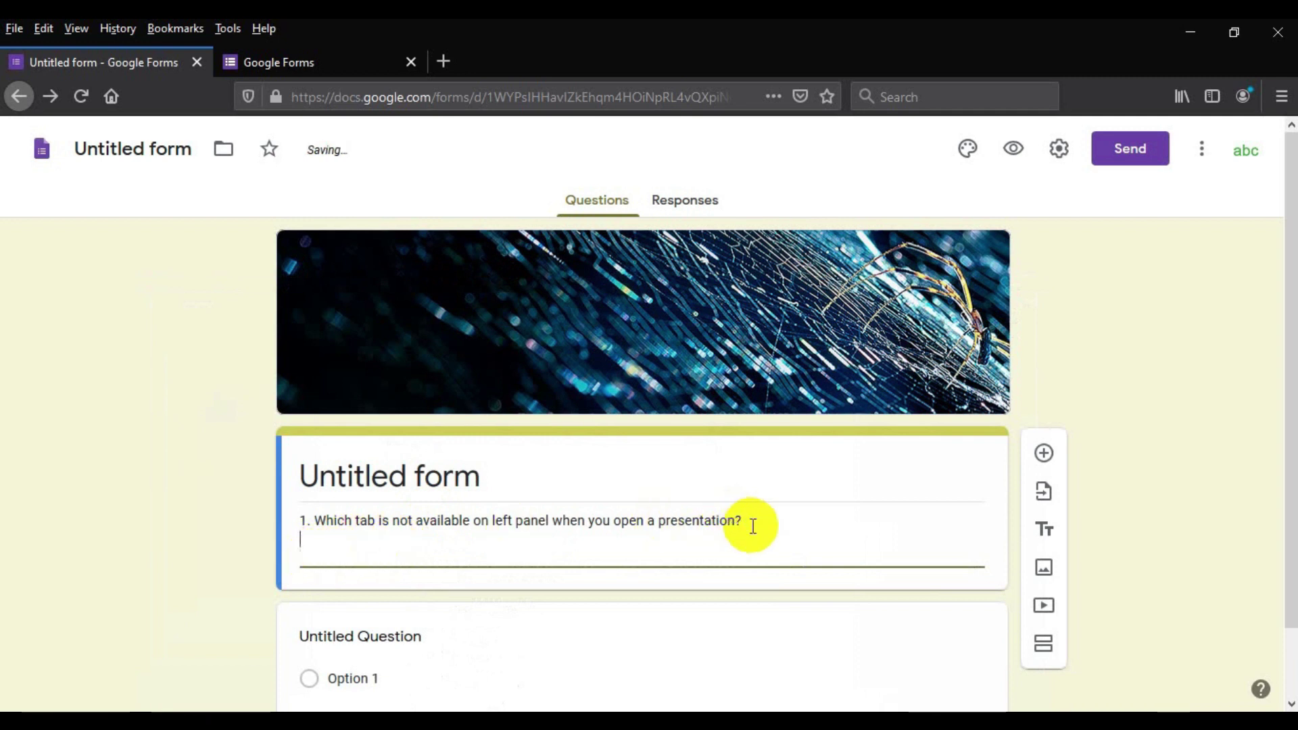
Step: Open the untitled multiple-choice question for editing, check the answers in the Word document, and add an "Other" option
scroll(676, 527, down, 2)
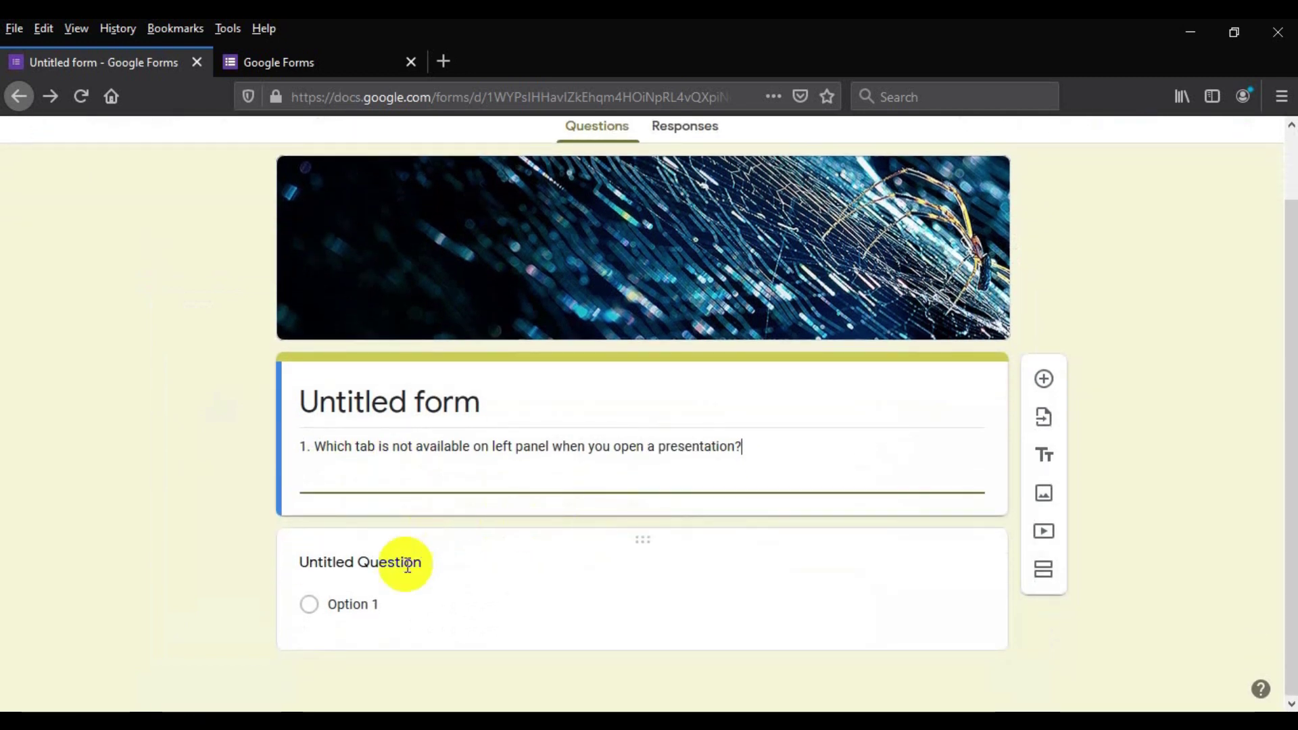
click(644, 570)
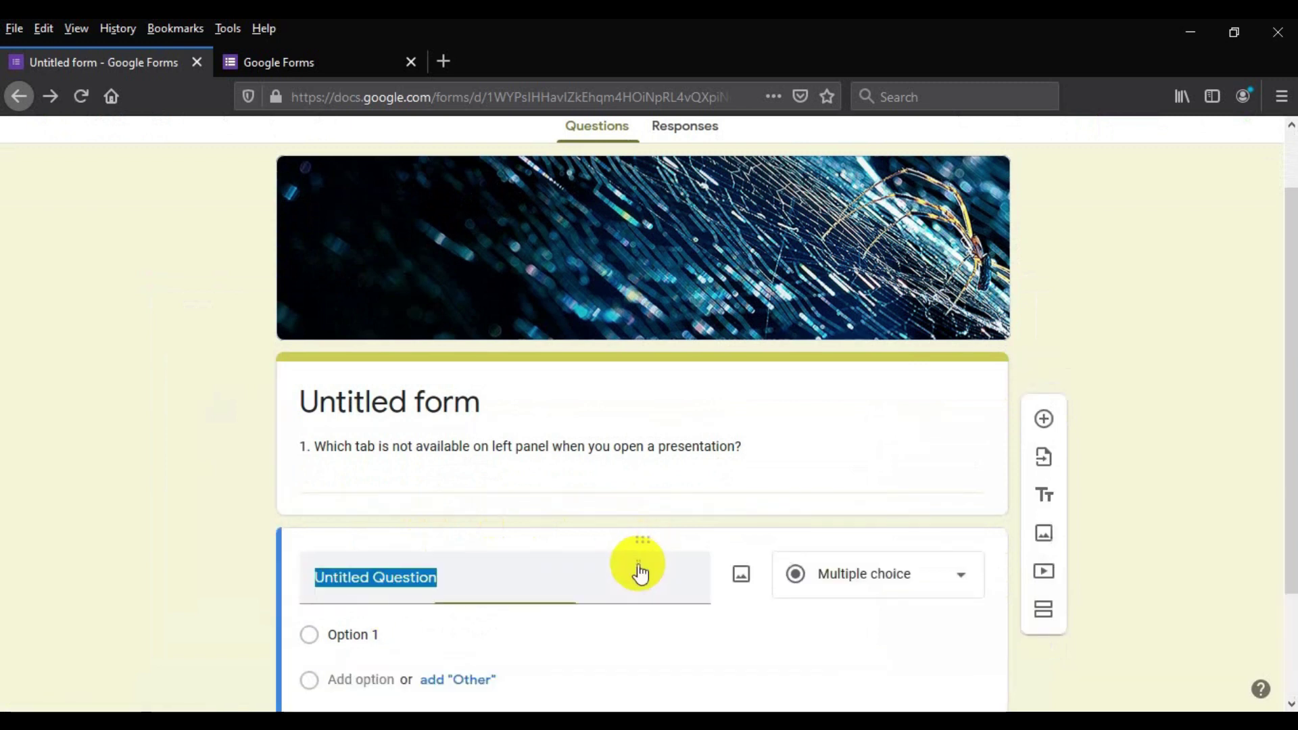
scroll(421, 550, down, 2)
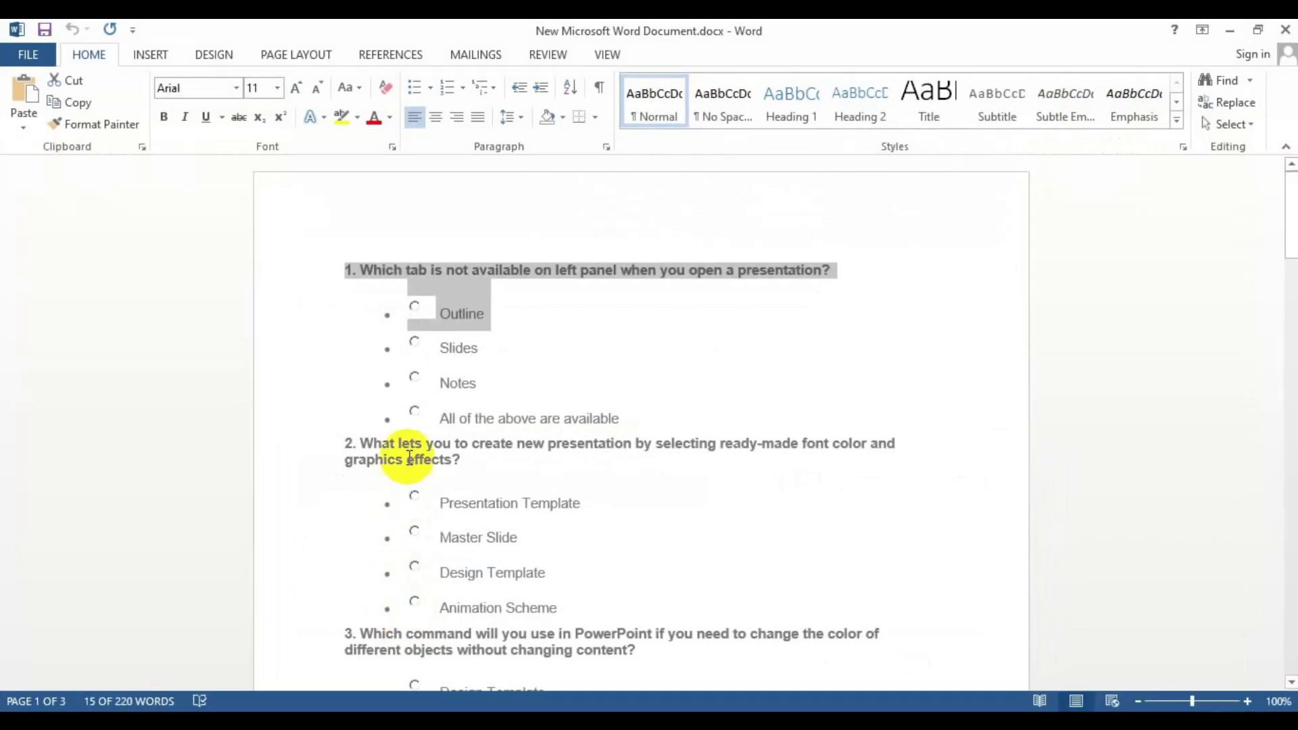
click(405, 721)
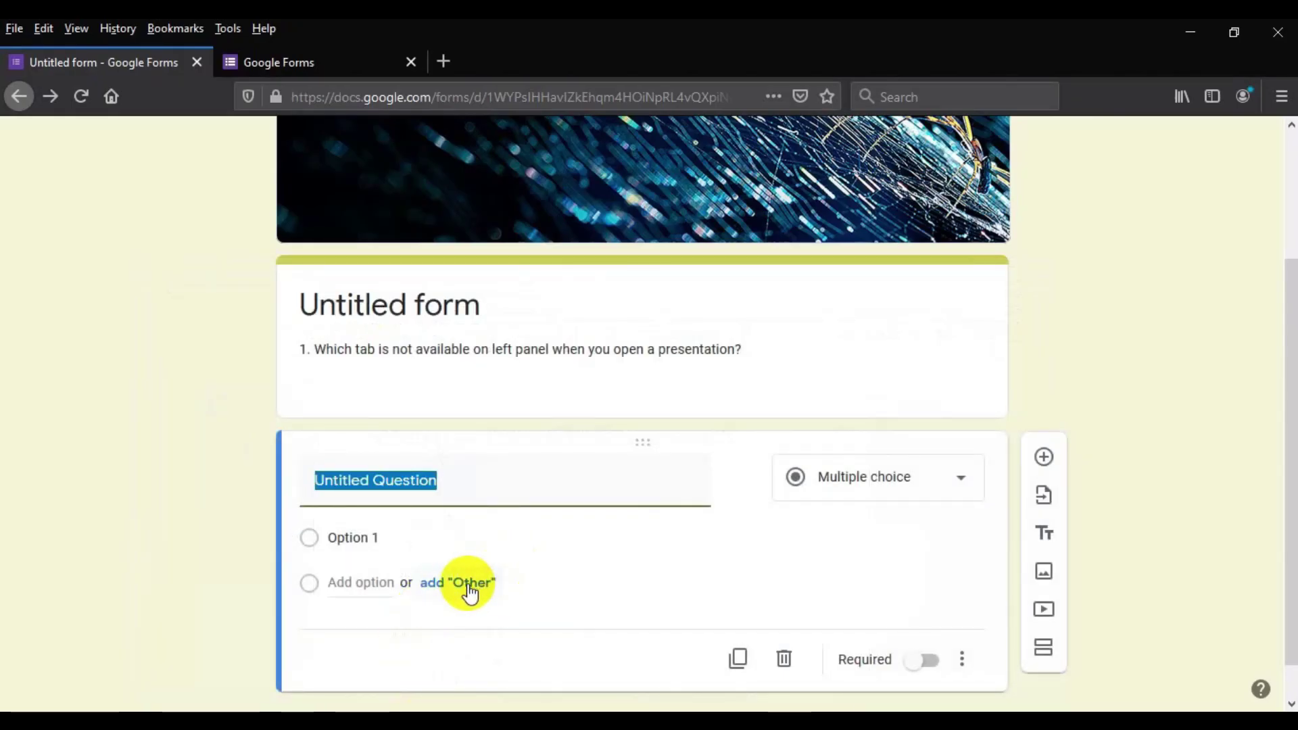
click(436, 585)
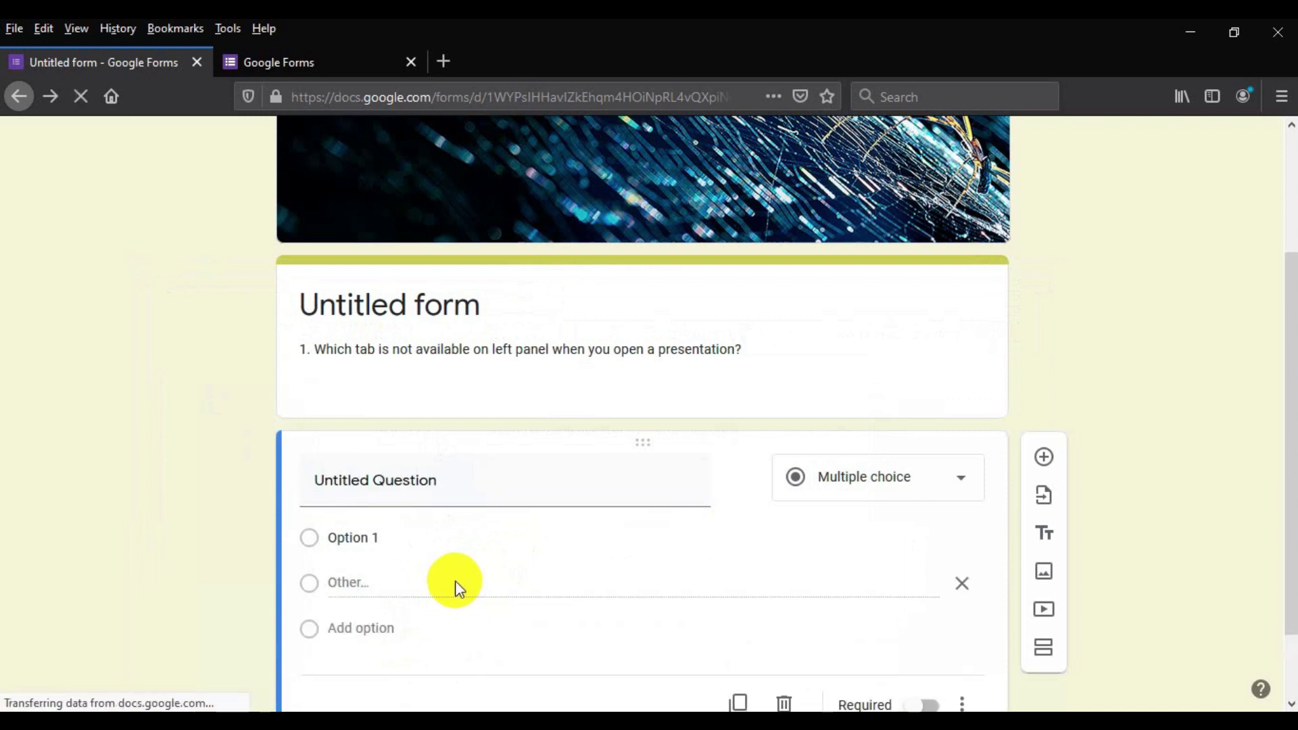
Step: Add a second answer option and replace Option 1 with "Outline" copied from question 1 in the Word document
click(342, 553)
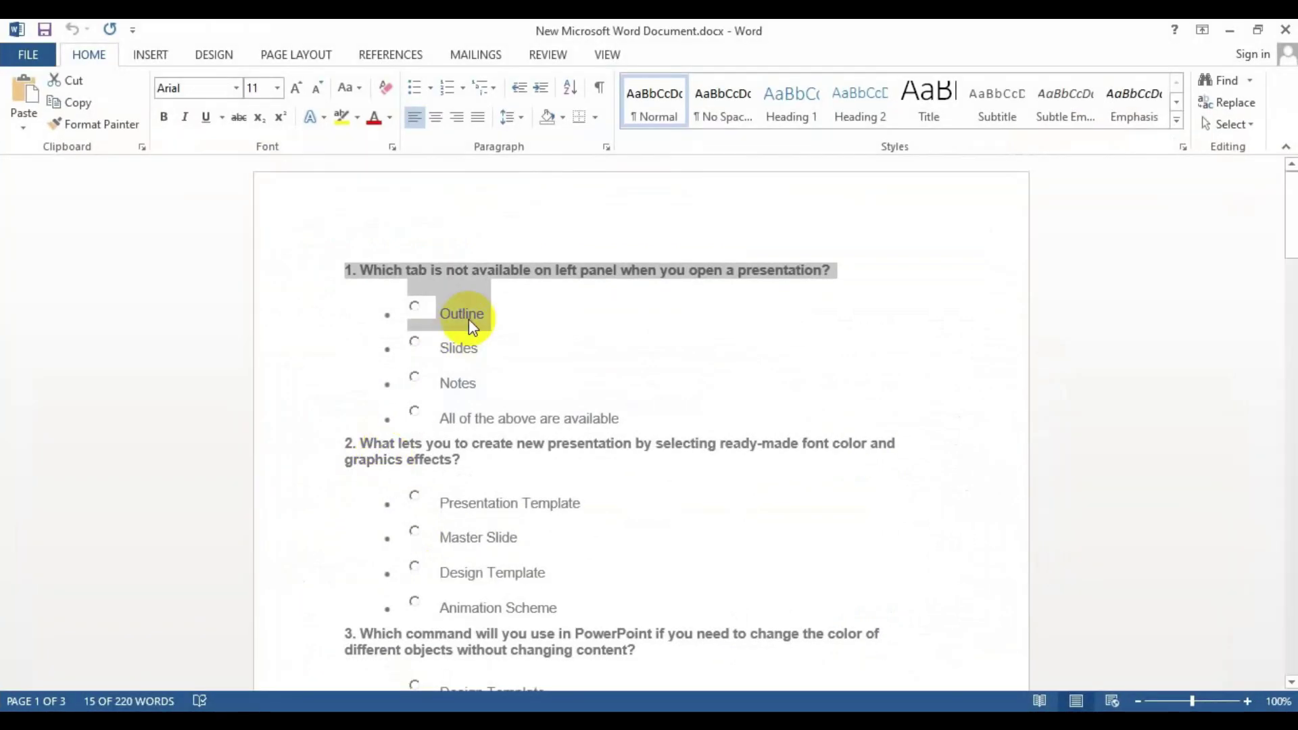
click(470, 314)
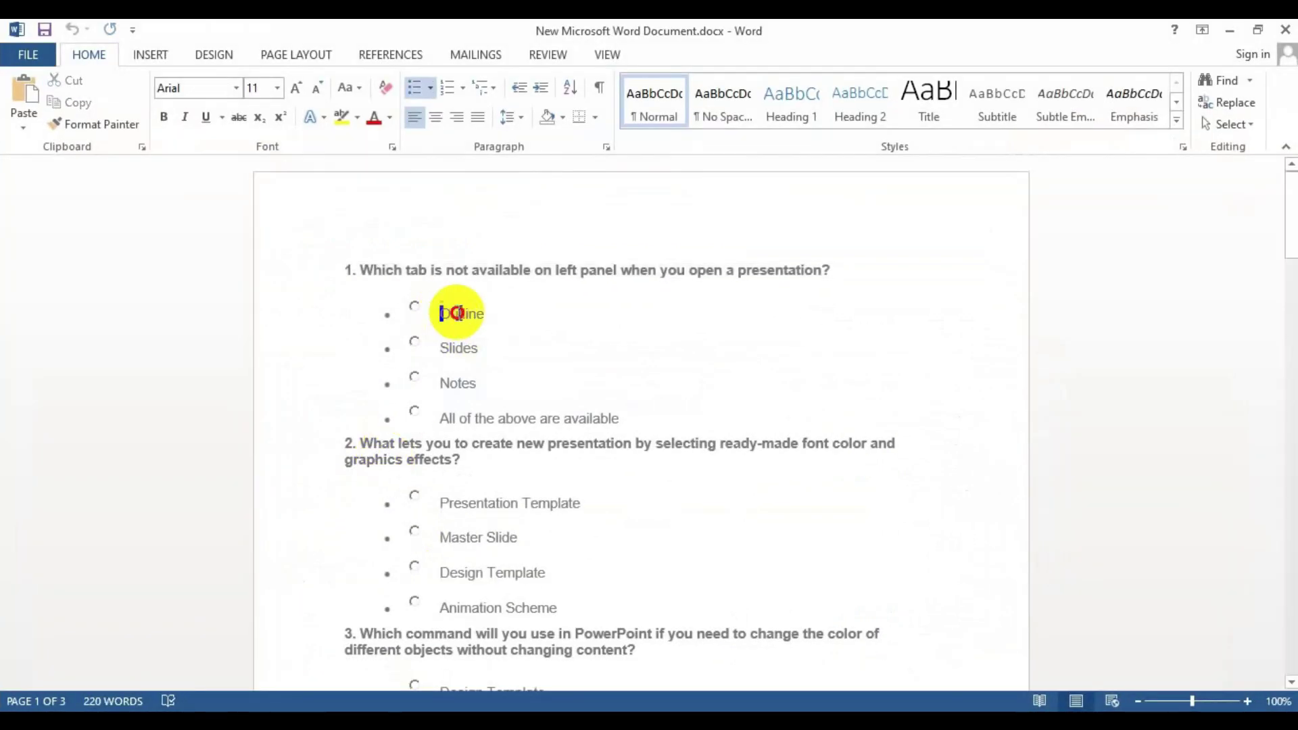
double_click(457, 313)
key(ctrl+c)
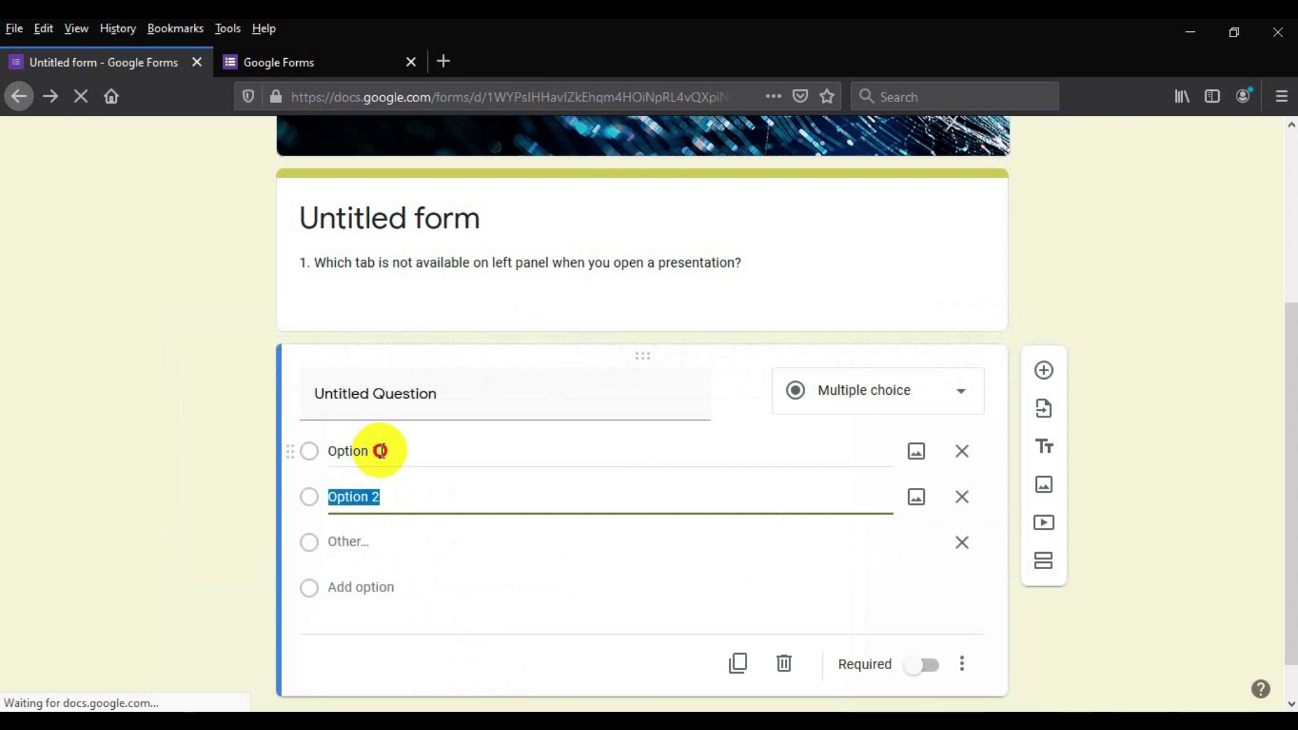
drag(377, 449, 327, 453)
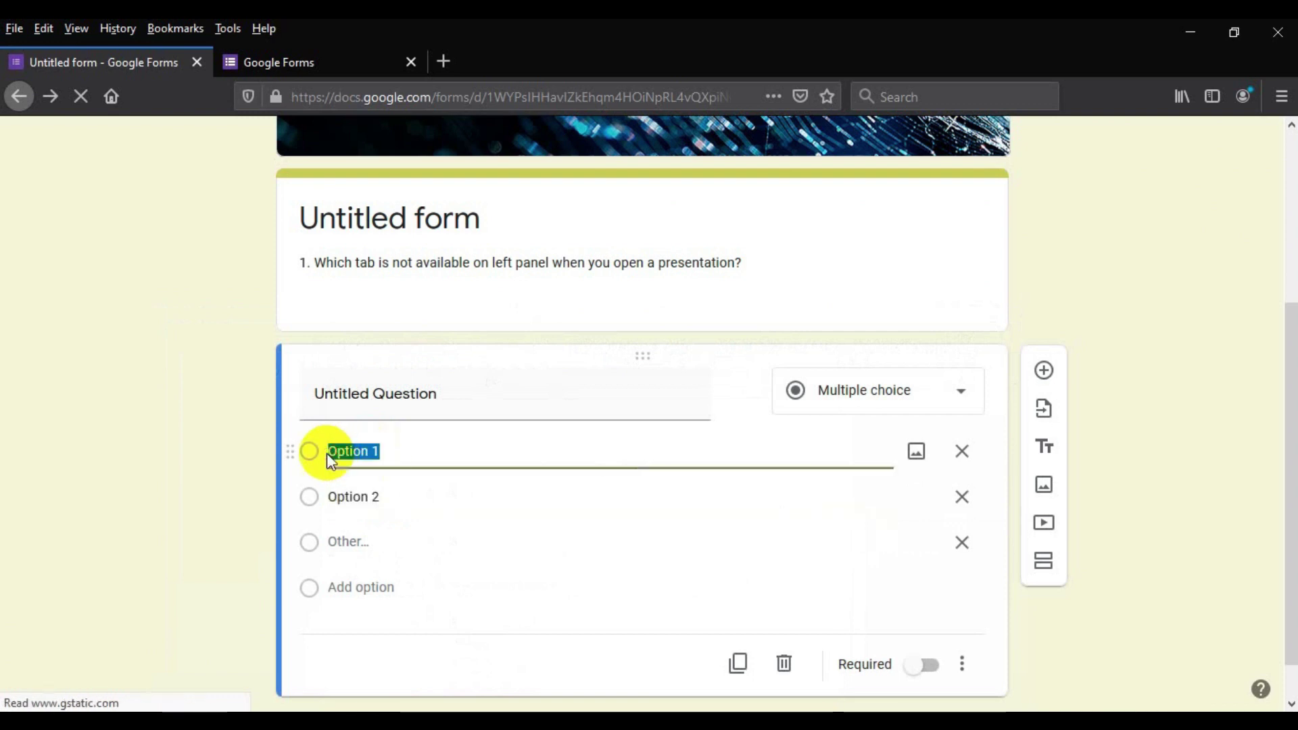
key(ctrl+v)
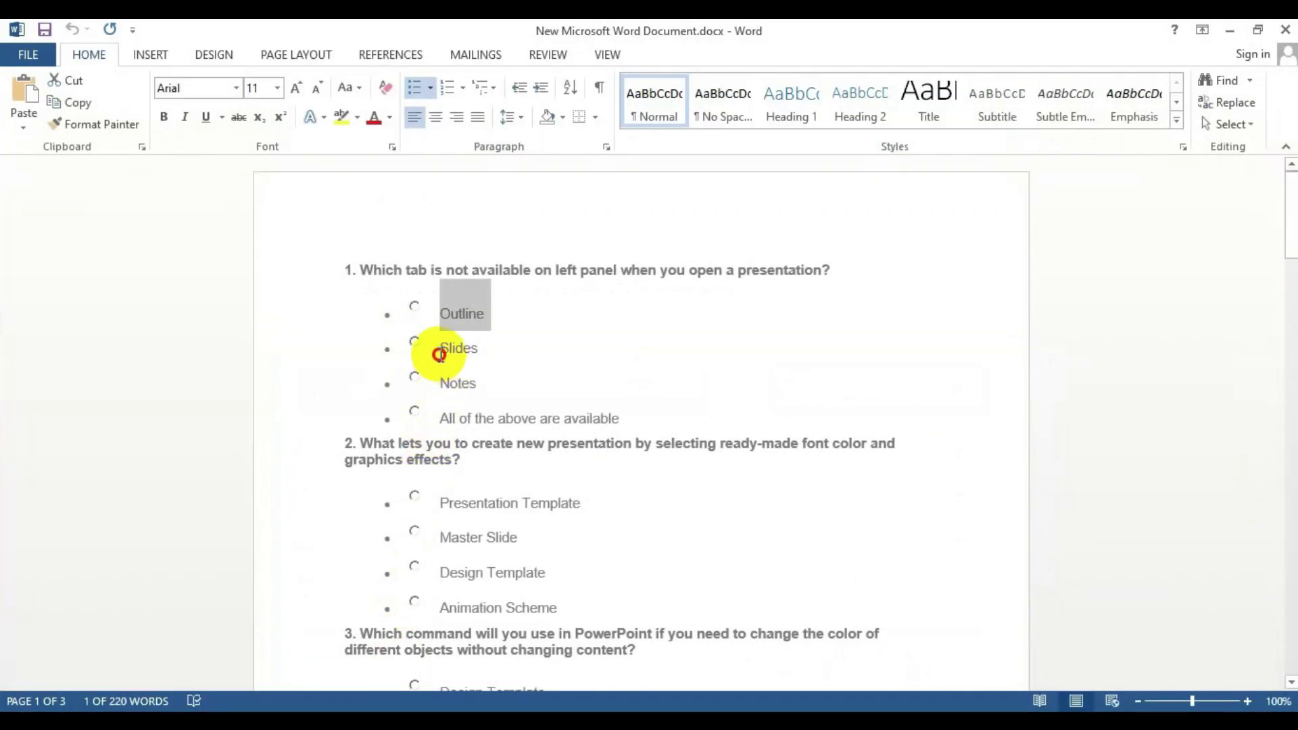
Step: Copy "Slides" from the Word document and paste it over Option 2 in the Google Forms question
drag(436, 350, 492, 354)
key(ctrl+c)
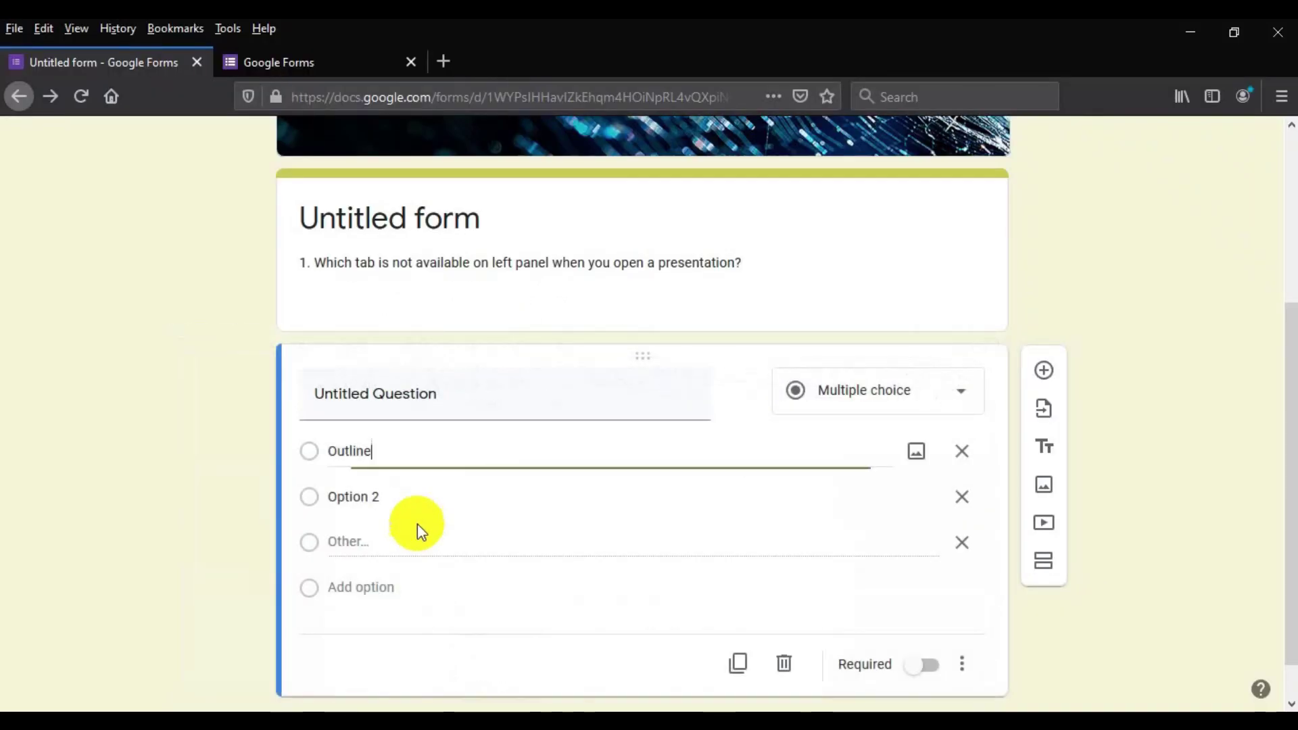
click(379, 497)
key(ctrl+v)
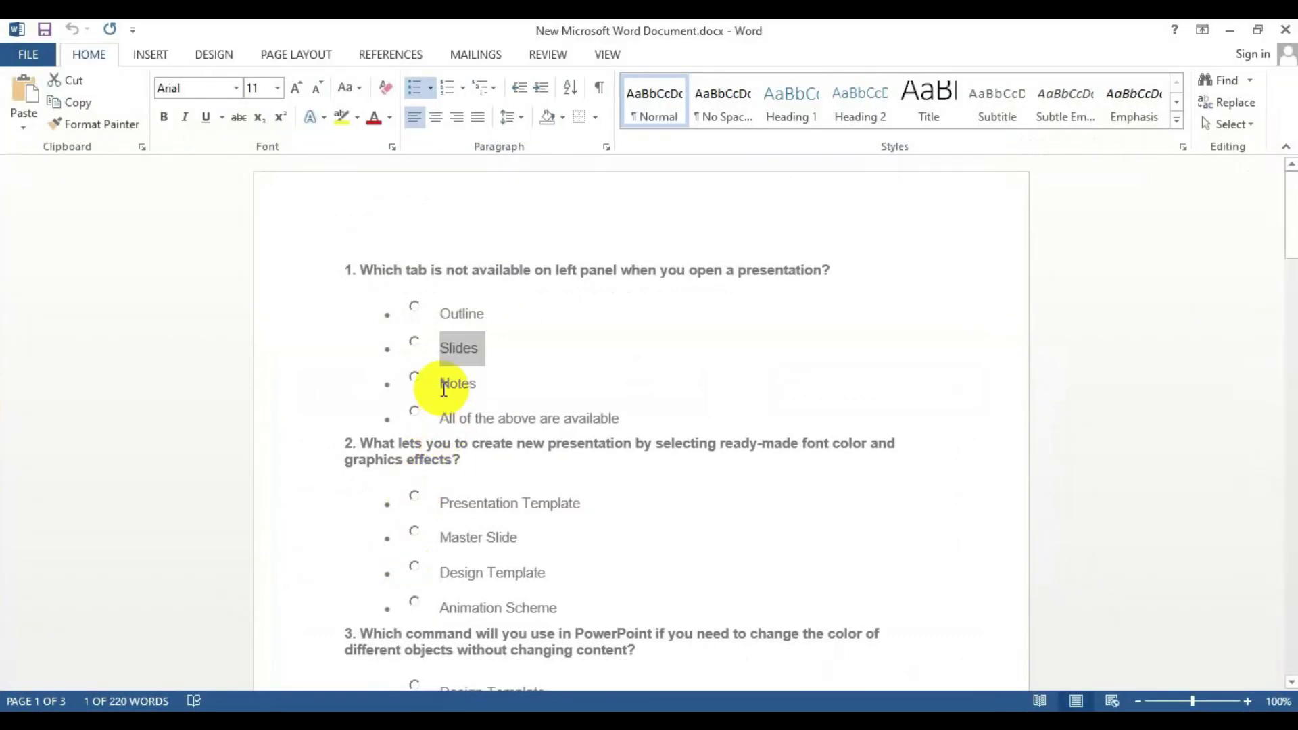
Step: Copy "Notes" and "All of the above are available" from the Word document into the question as the third and fourth options
drag(441, 384, 484, 384)
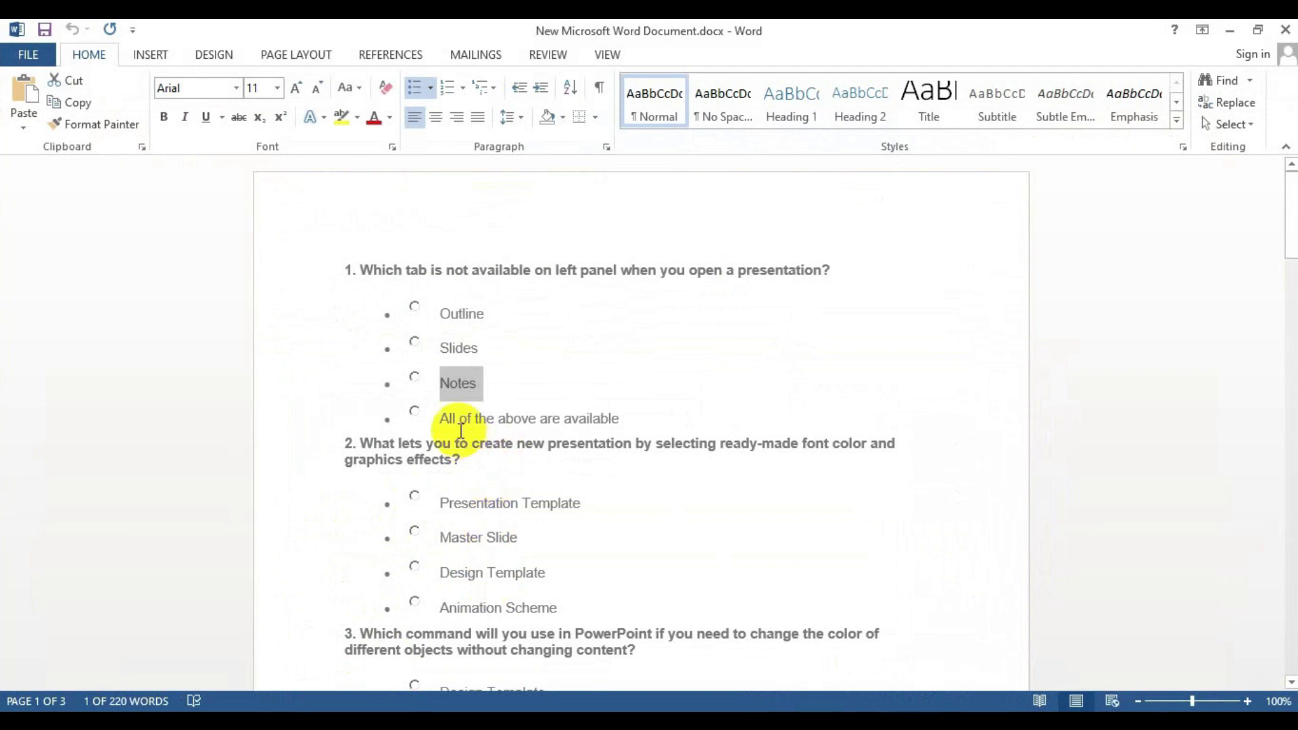
drag(441, 420, 620, 420)
key(ctrl+c)
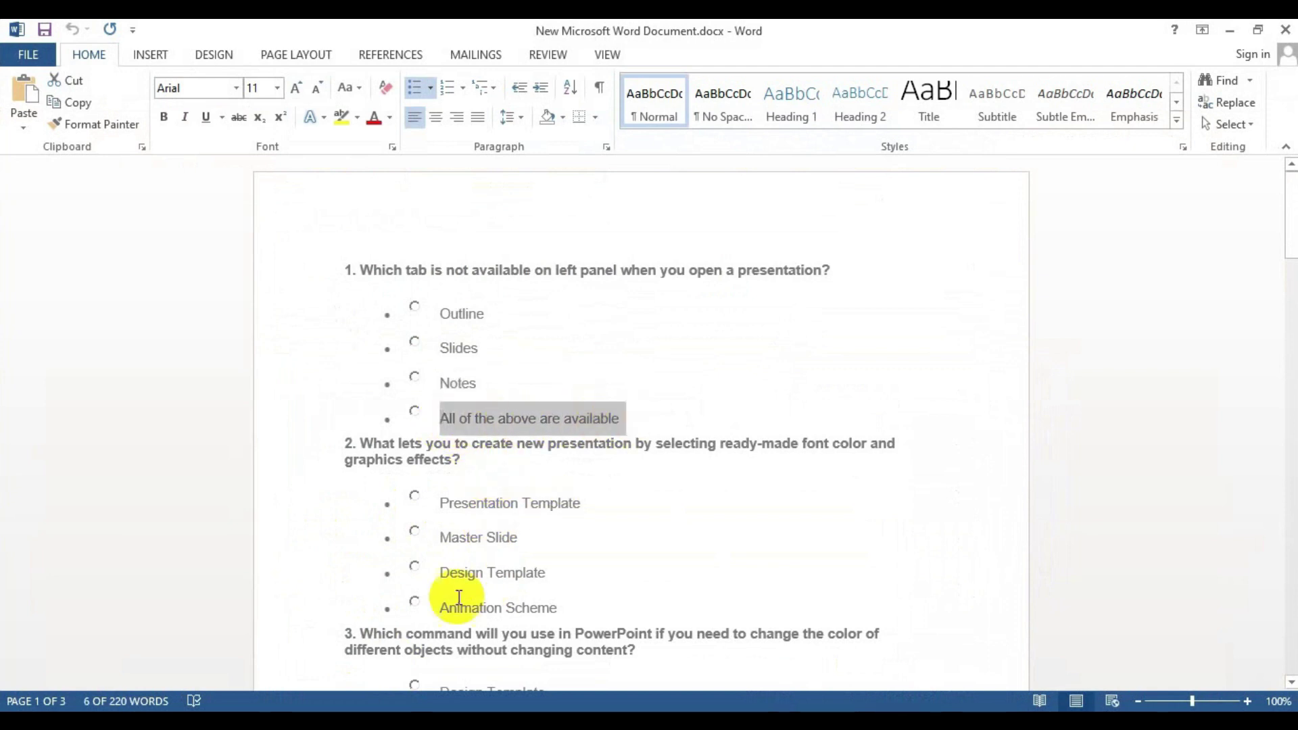
click(391, 721)
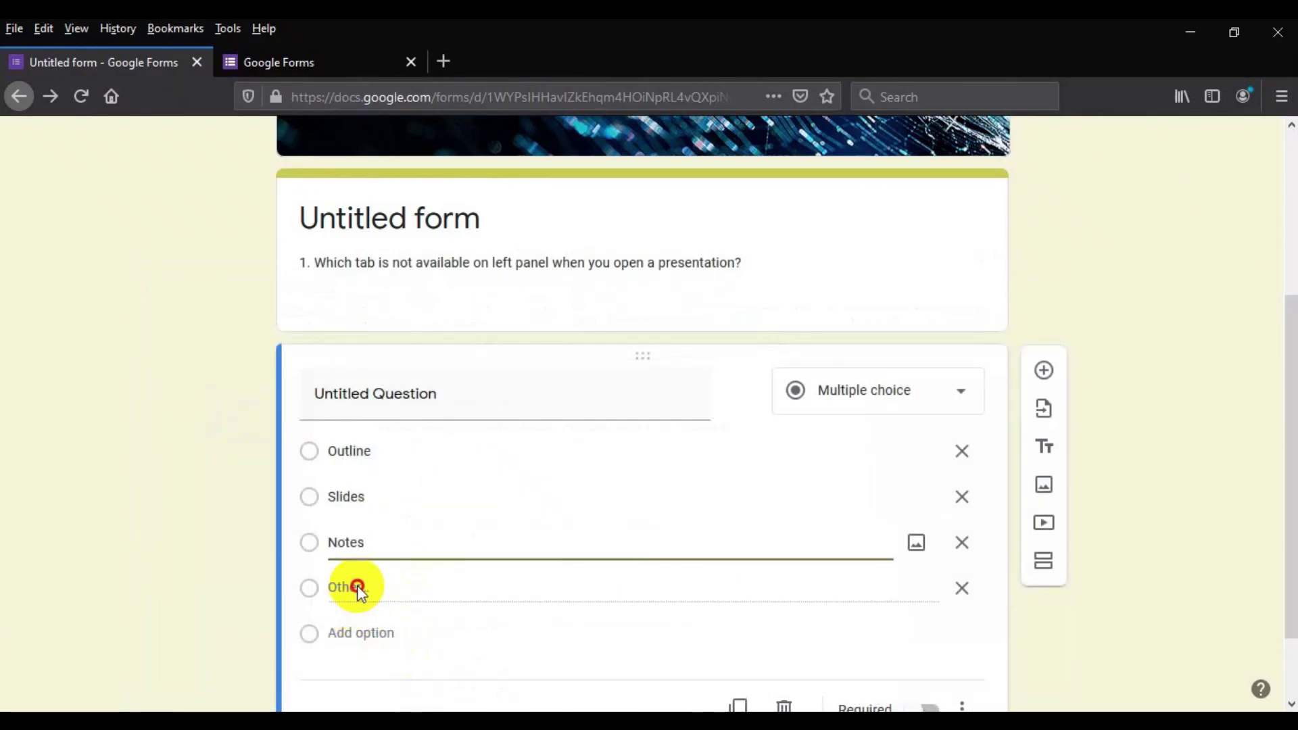
click(362, 622)
key(ctrl+v)
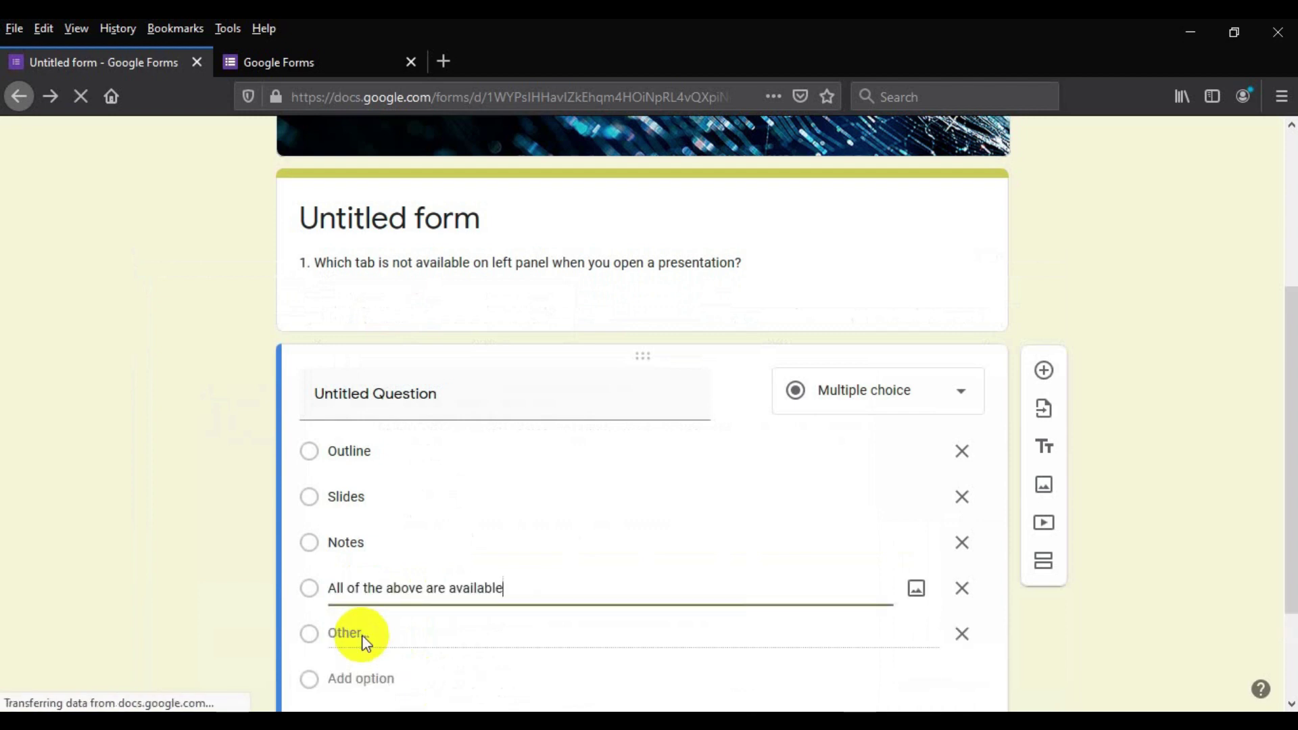